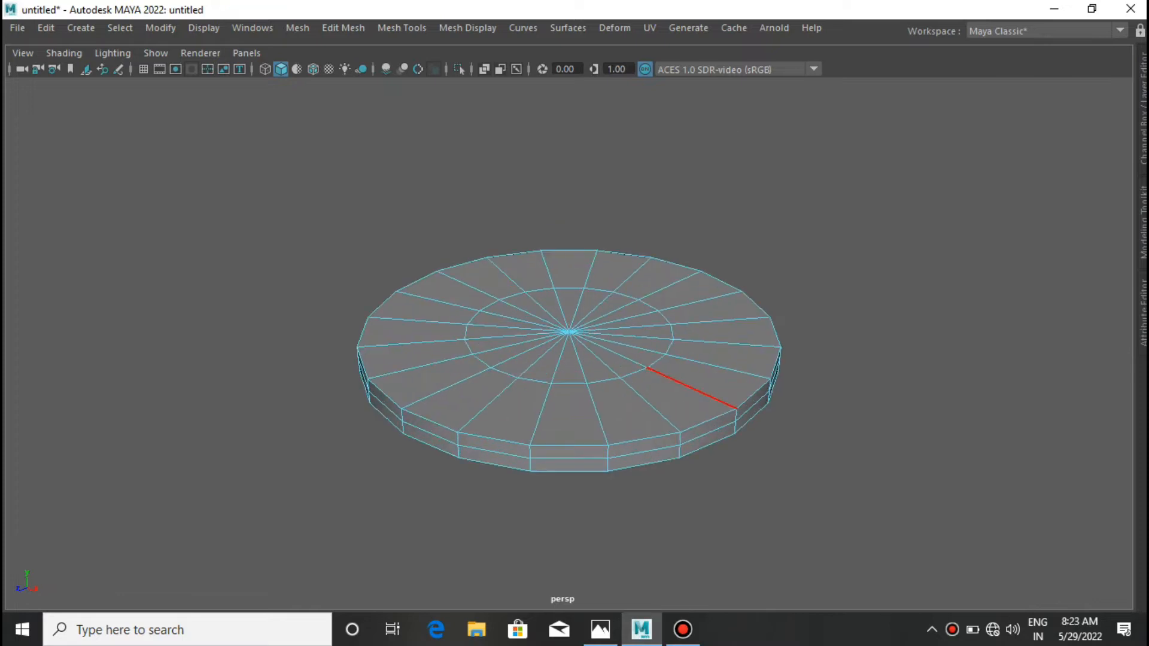
Bevel the disc's outer rim edges with a fraction of 0.13 and 3 segments
scroll(681, 428, down, 2)
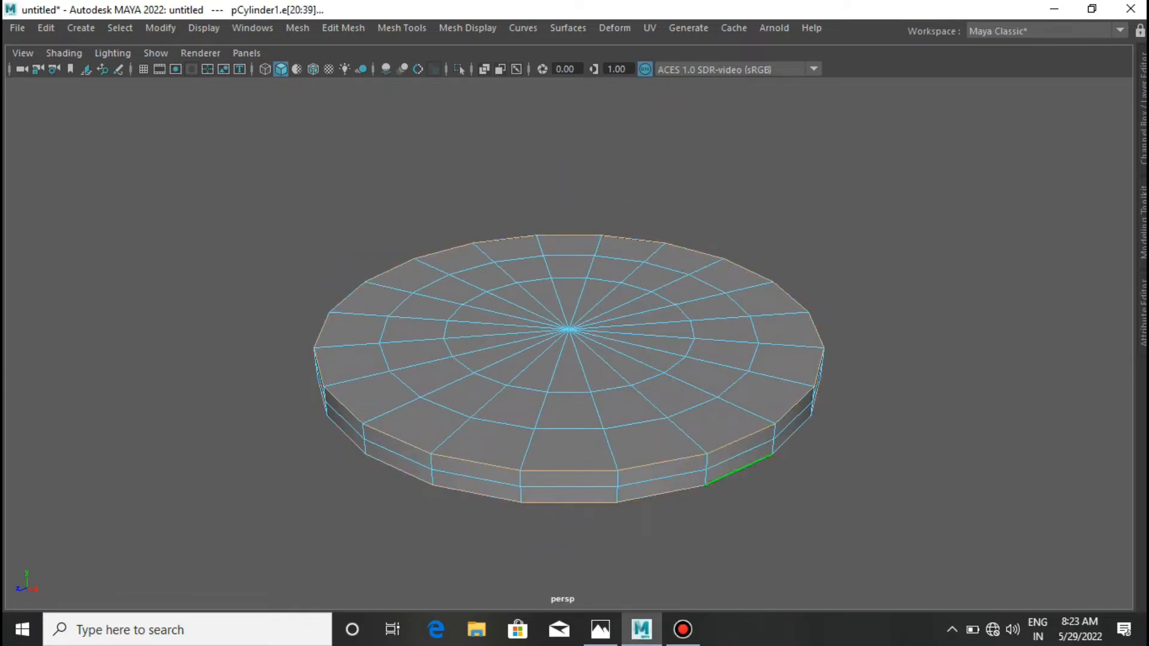
key(ctrl+b)
drag(943, 380, 922, 379)
text(3)
key(Return)
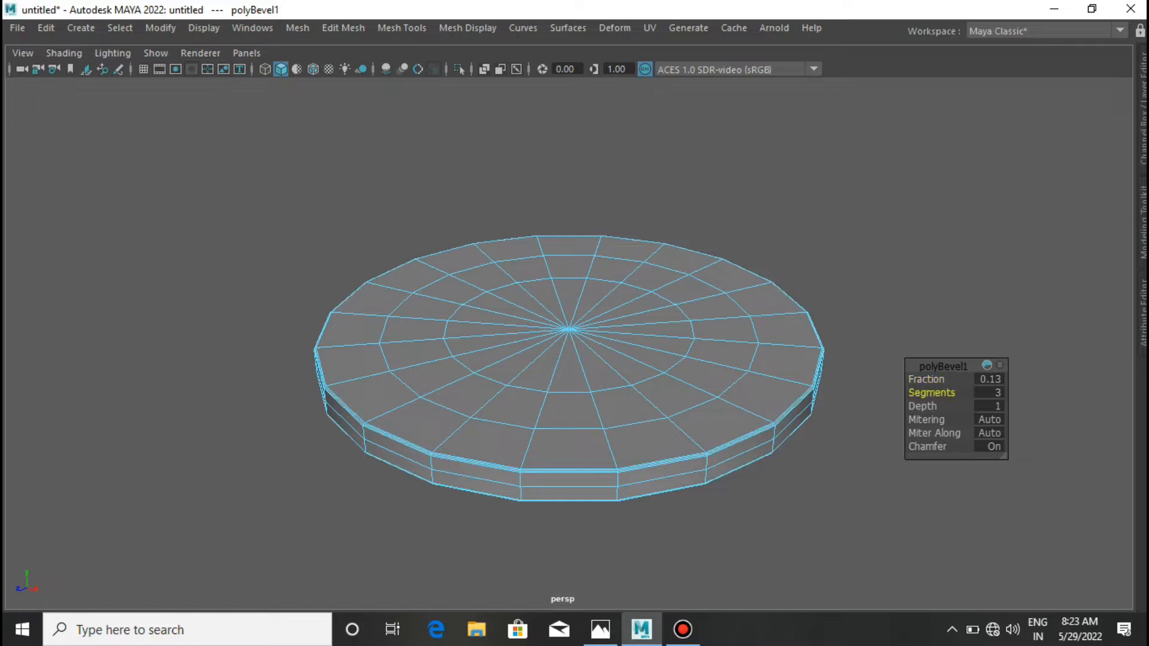
Display the disc as a smooth mesh preview and return it to object mode
key(q)
scroll(568, 369, down, 1)
key(3)
scroll(569, 368, down, 1)
scroll(569, 368, up, 2)
scroll(800, 164, down, 1)
right_drag(800, 164, 888, 141)
click(885, 167)
scroll(885, 168, down, 2)
alt+drag(885, 179, 885, 209)
Assign a new Blinn material to the disc and set its color to a very dark gray
click(655, 358)
right_drag(655, 359, 652, 597)
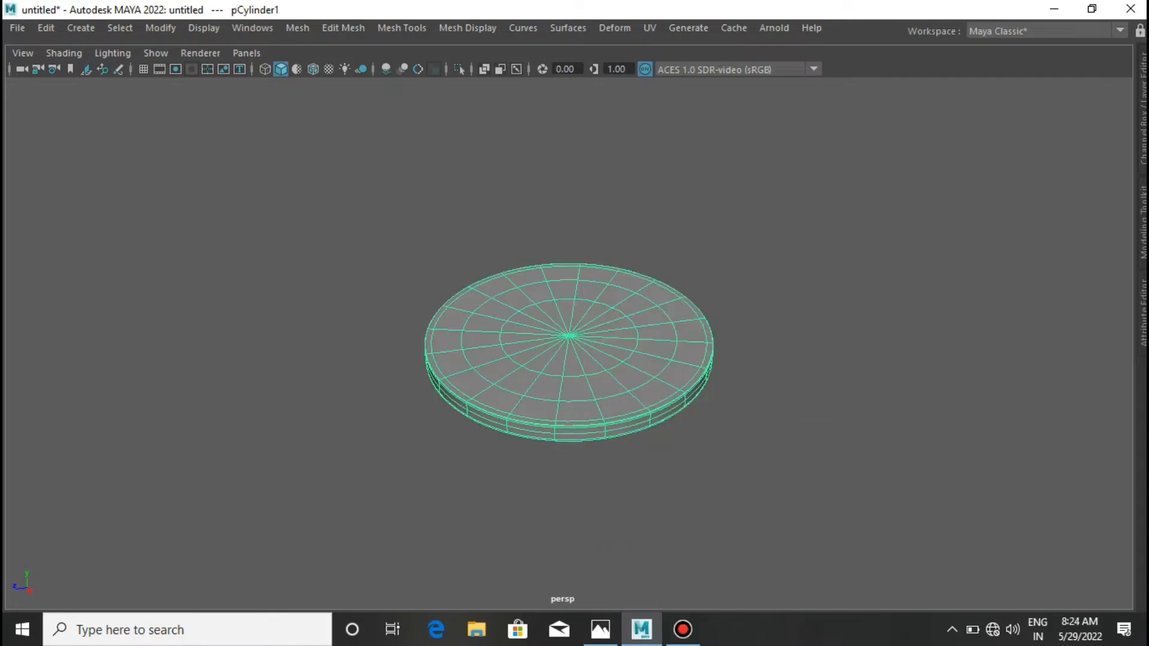
click(521, 338)
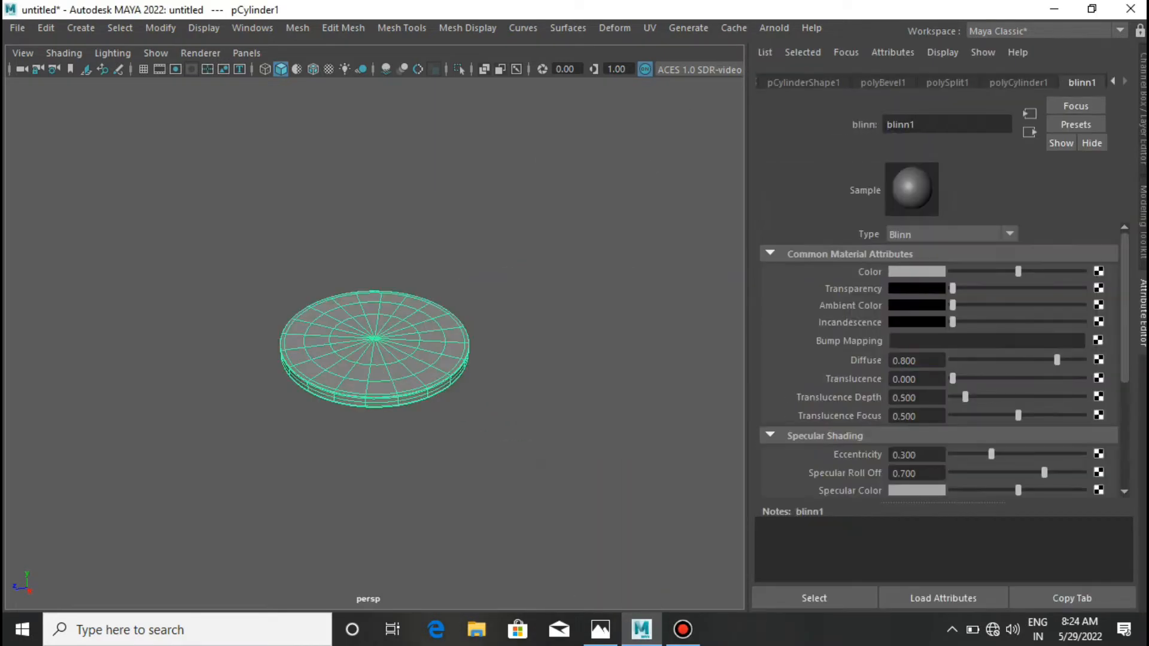
click(916, 272)
click(872, 360)
click(1143, 313)
click(885, 239)
scroll(885, 239, up, 2)
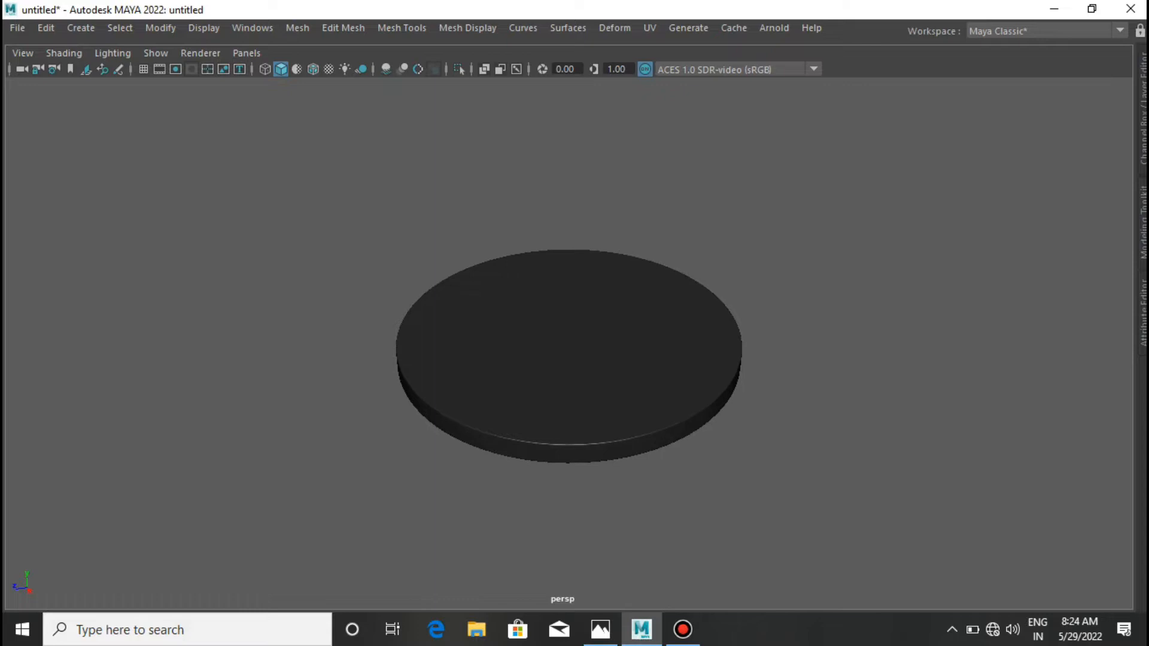
Create a polygon cube in the front view and place it below and just outside the disc's left edge
alt+drag(886, 240, 885, 197)
alt+drag(582, 339, 580, 383)
key(space)
shift+right_drag(551, 281, 551, 328)
drag(652, 344, 450, 343)
drag(366, 259, 365, 326)
scroll(402, 360, up, 1)
scroll(402, 360, up, 1)
alt+middle_drag(403, 361, 545, 267)
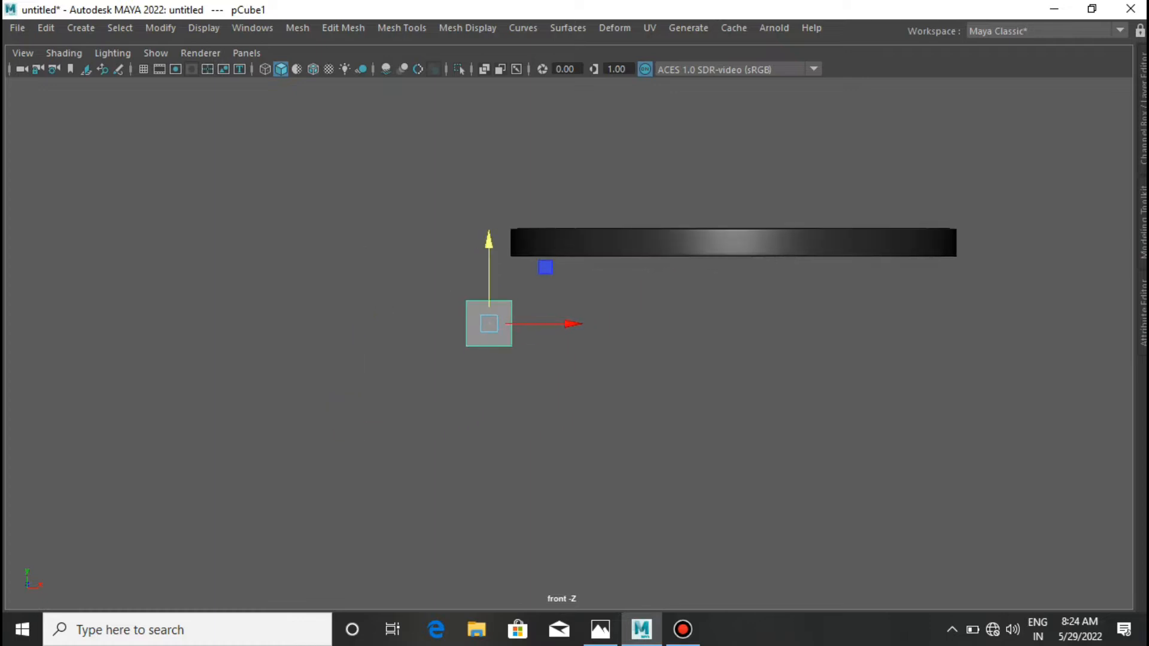
Scale the cube into a tall, thin leg block beside the disc's left edge
drag(489, 248, 489, 40)
drag(564, 324, 594, 324)
drag(488, 249, 489, 154)
drag(564, 324, 634, 341)
key(space)
drag(492, 410, 533, 410)
key(space)
drag(595, 390, 590, 437)
Taper the leg block by moving its bottom inner vertices toward its outer side
right_drag(504, 165, 431, 164)
drag(504, 462, 516, 485)
drag(607, 502, 573, 501)
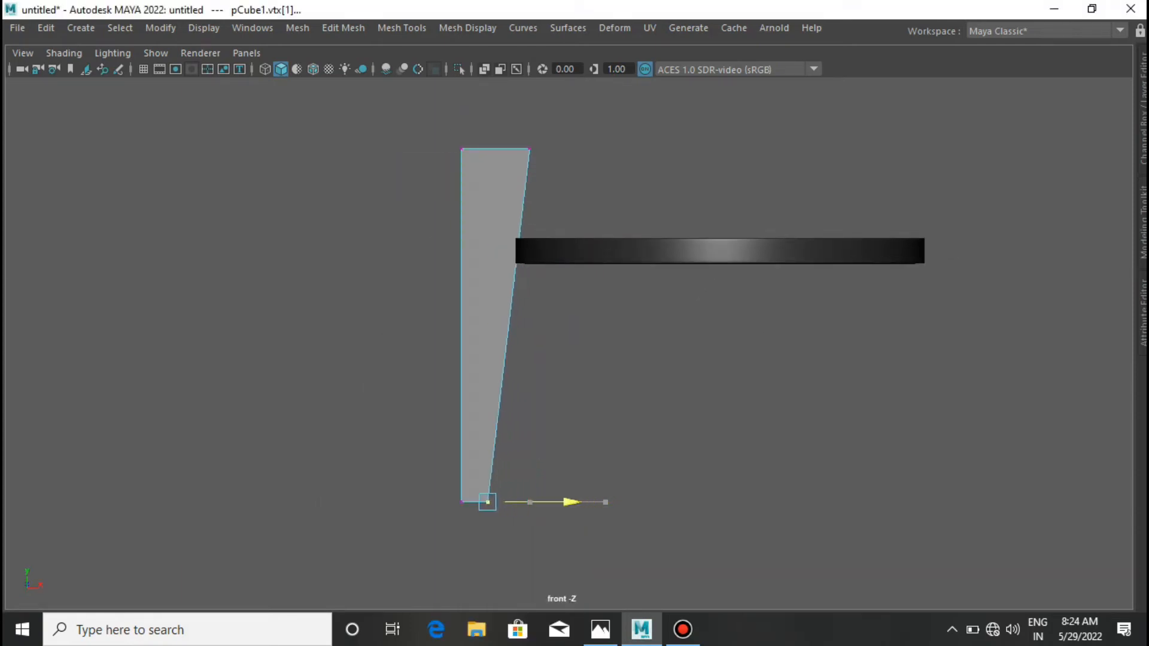
alt+middle_drag(572, 458, 594, 570)
scroll(594, 570, down, 1)
scroll(594, 570, up, 1)
scroll(532, 353, down, 1)
Bevel all edges of the tapered leg with a fraction of 0.35 and 3 segments
shift+right_drag(523, 371, 513, 277)
right_drag(515, 167, 525, 130)
drag(443, 237, 616, 592)
key(ctrl+b)
drag(926, 379, 913, 380)
click(989, 393)
text(3)
key(Return)
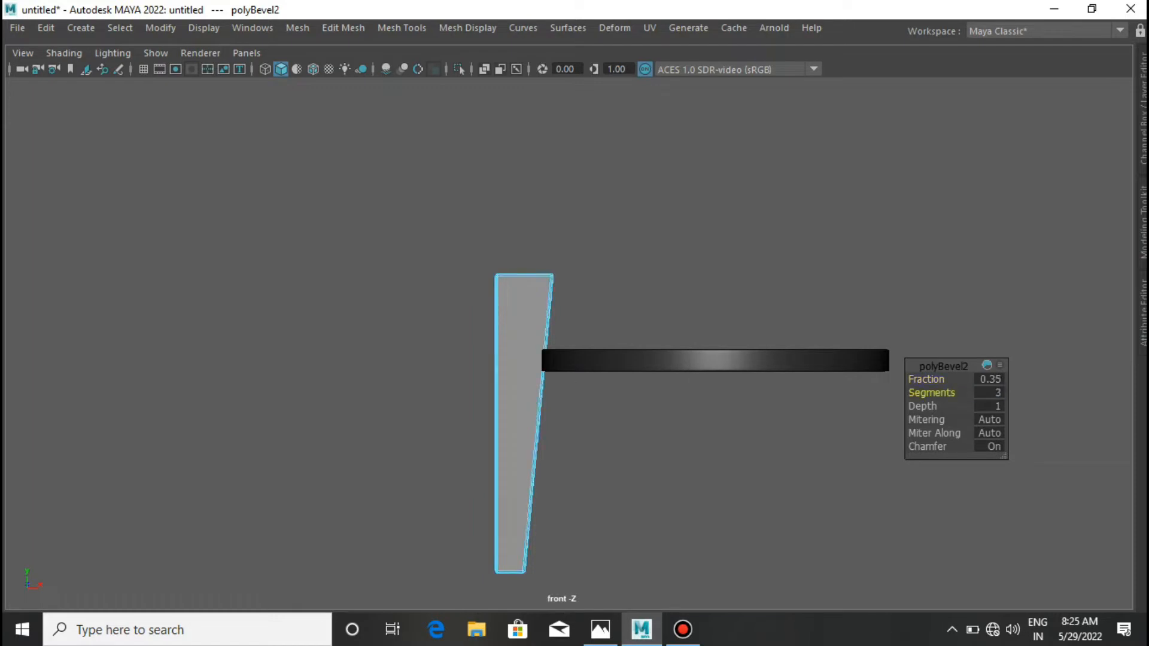
key(q)
Insert edge loops near the leg's top and bottom, across its length and down its middle
right_drag(533, 336, 532, 274)
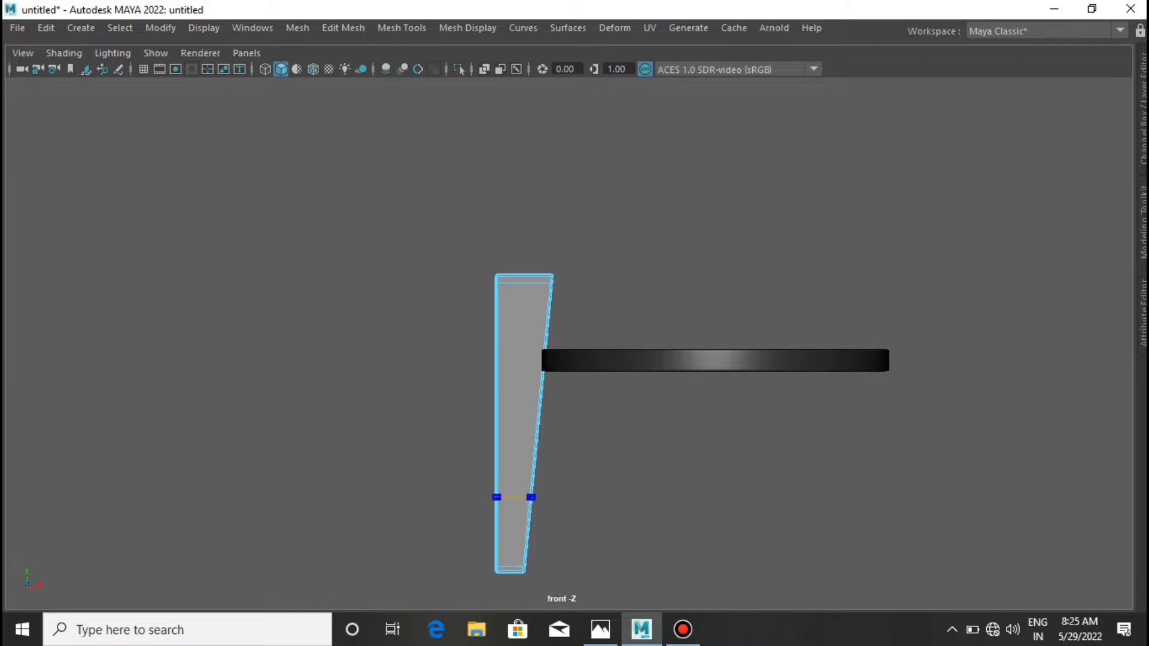
key(space)
drag(577, 423, 742, 343)
key(space)
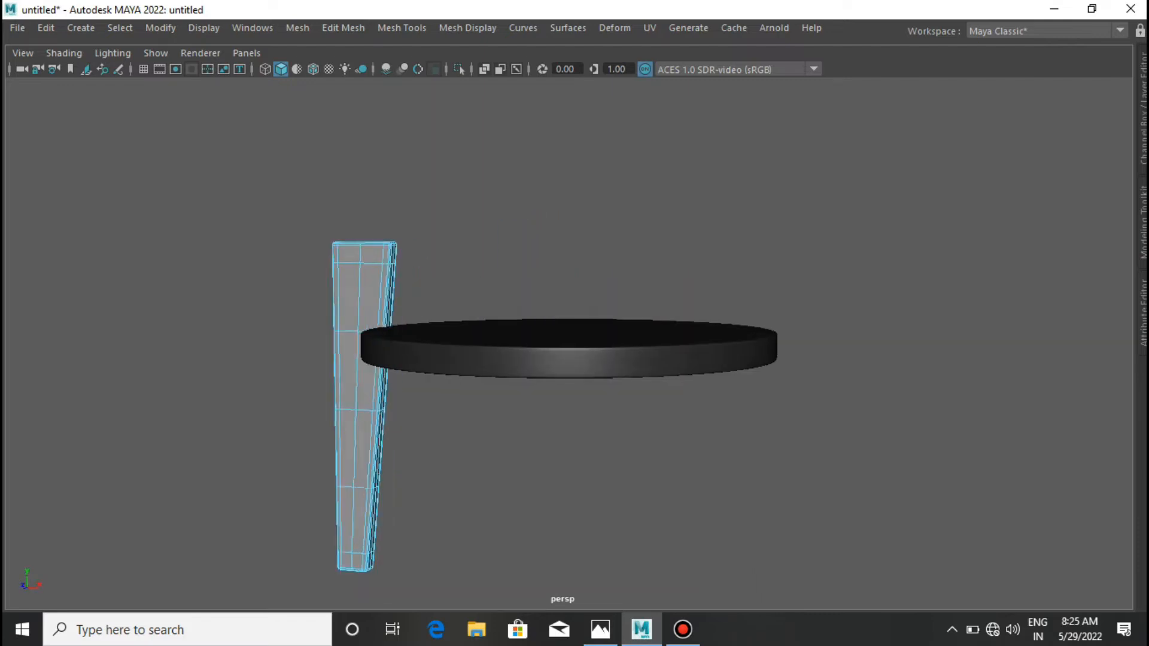
Assign the disc's existing dark Blinn material to the leg
right_drag(410, 165, 518, 575)
click(521, 497)
scroll(521, 497, down, 2)
alt+drag(521, 496, 487, 521)
scroll(718, 539, up, 2)
scroll(490, 478, down, 3)
Move the leg down and inward so that it sits beneath the disc near its left edge
click(381, 394)
key(space)
scroll(544, 359, down, 5)
key(w)
drag(543, 307, 544, 356)
scroll(543, 356, up, 1)
drag(625, 444, 660, 444)
Switch the top view to wireframe and rotate the leg about Z so its foot splays outward
key(space)
drag(615, 400, 527, 400)
key(4)
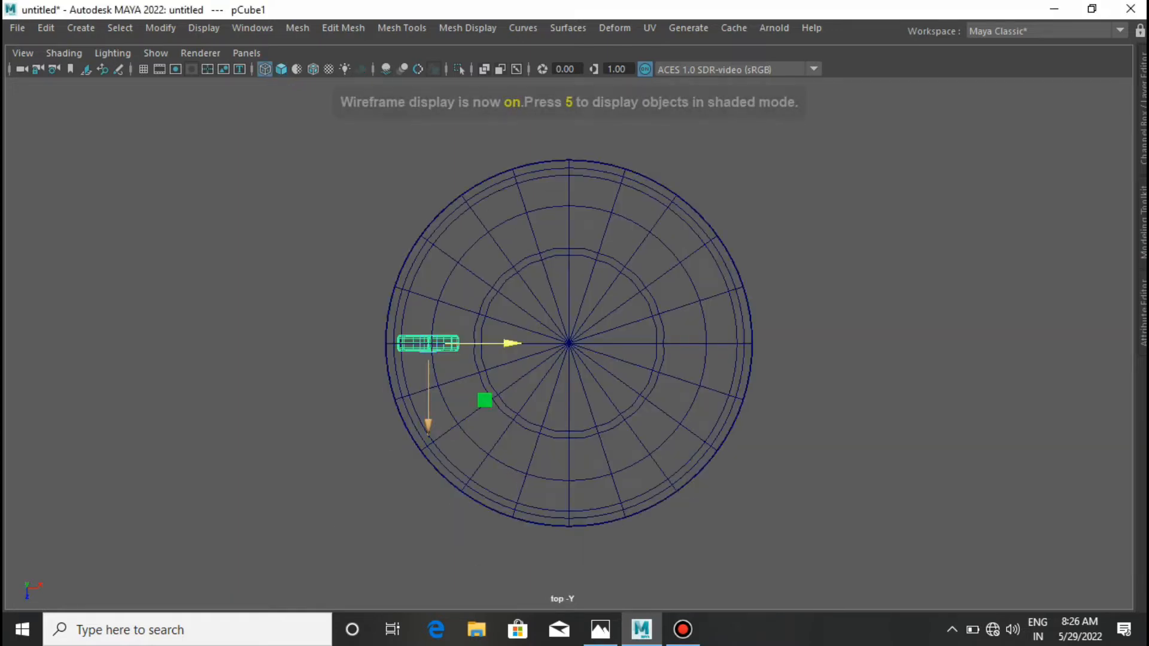
key(e)
drag(408, 343, 411, 343)
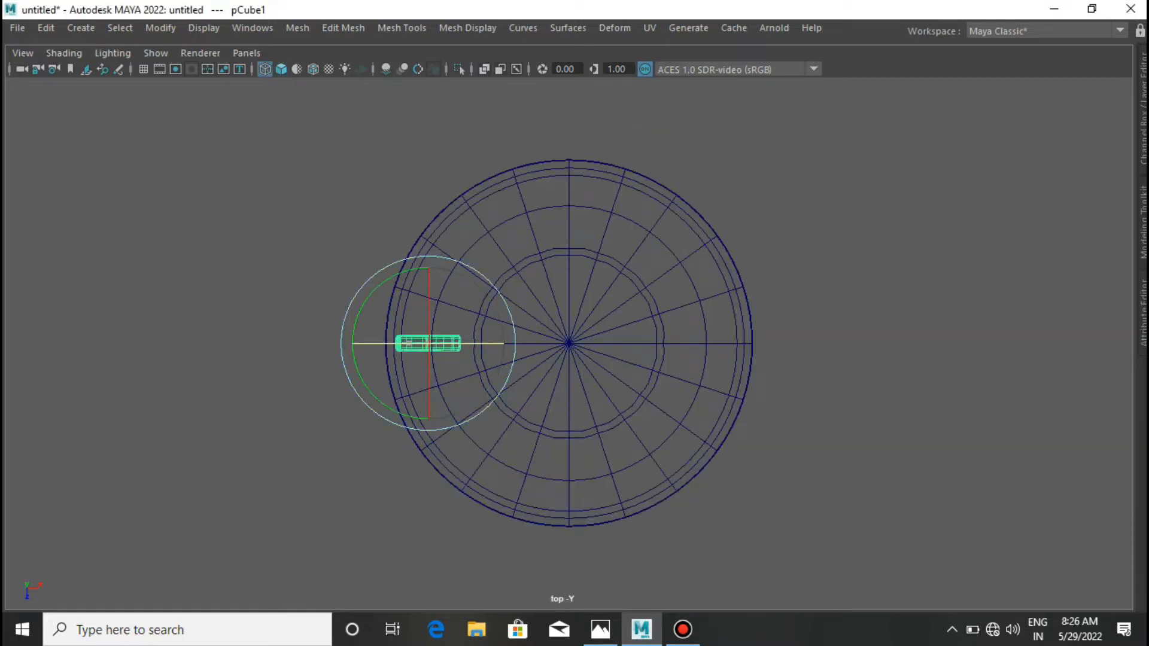
scroll(568, 343, up, 2)
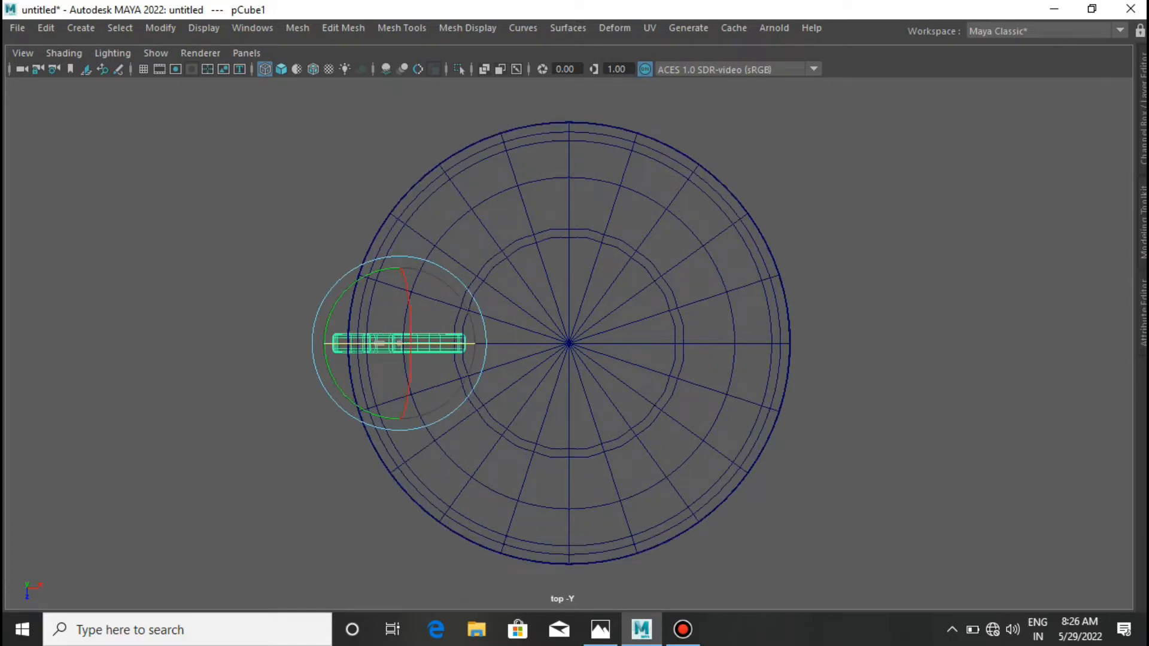
Tilt the leg slightly further in the front view and shift it a little toward the disc's outer edge
key(space)
drag(411, 390, 411, 430)
scroll(568, 343, up, 1)
alt+middle_drag(568, 383, 546, 353)
scroll(568, 343, up, 5)
scroll(575, 341, up, 1)
scroll(574, 341, down, 3)
scroll(575, 341, up, 1)
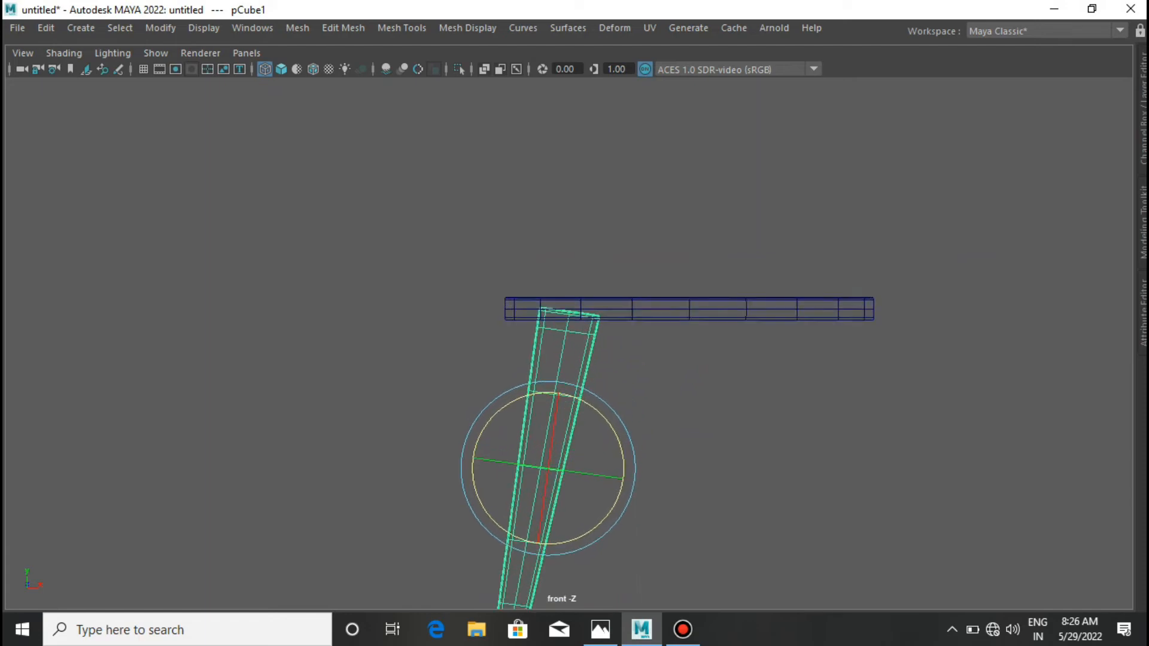
key(space)
drag(610, 407, 613, 410)
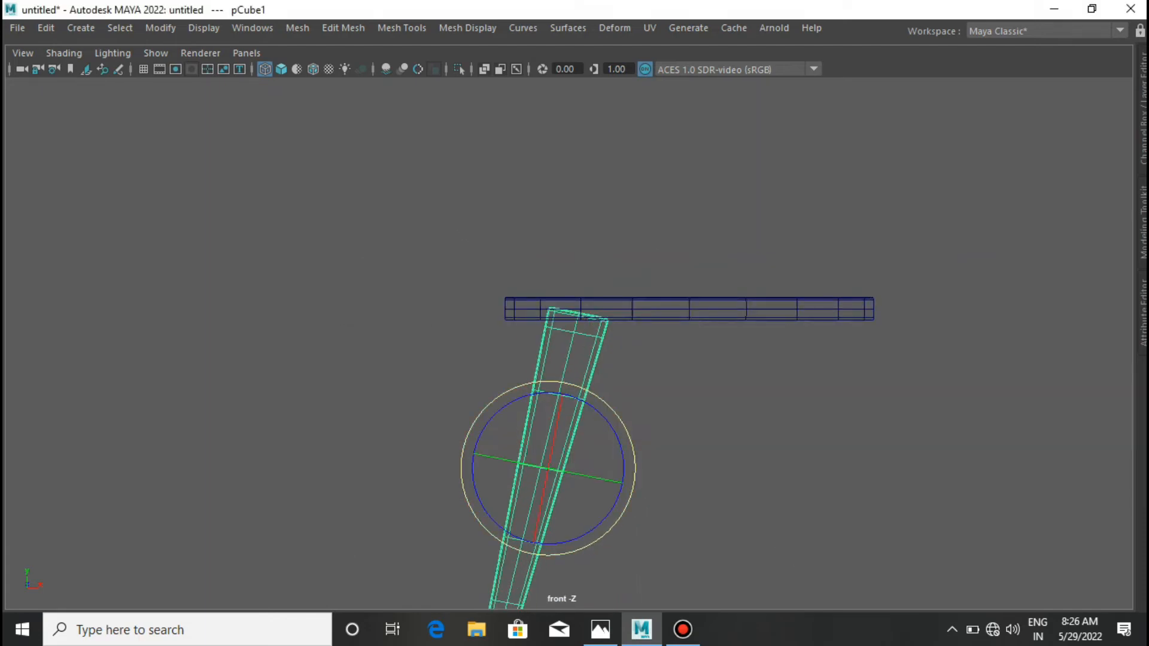
scroll(570, 342, down, 2)
key(w)
mouse_move(635, 449)
mouse_down()
mouse_move(608, 449)
mouse_move(617, 448)
mouse_up()
Select the leg's top vertices and rotate them level with the disc's underside
right_drag(558, 320, 506, 332)
key(ctrl+z)
scroll(556, 326, up, 3)
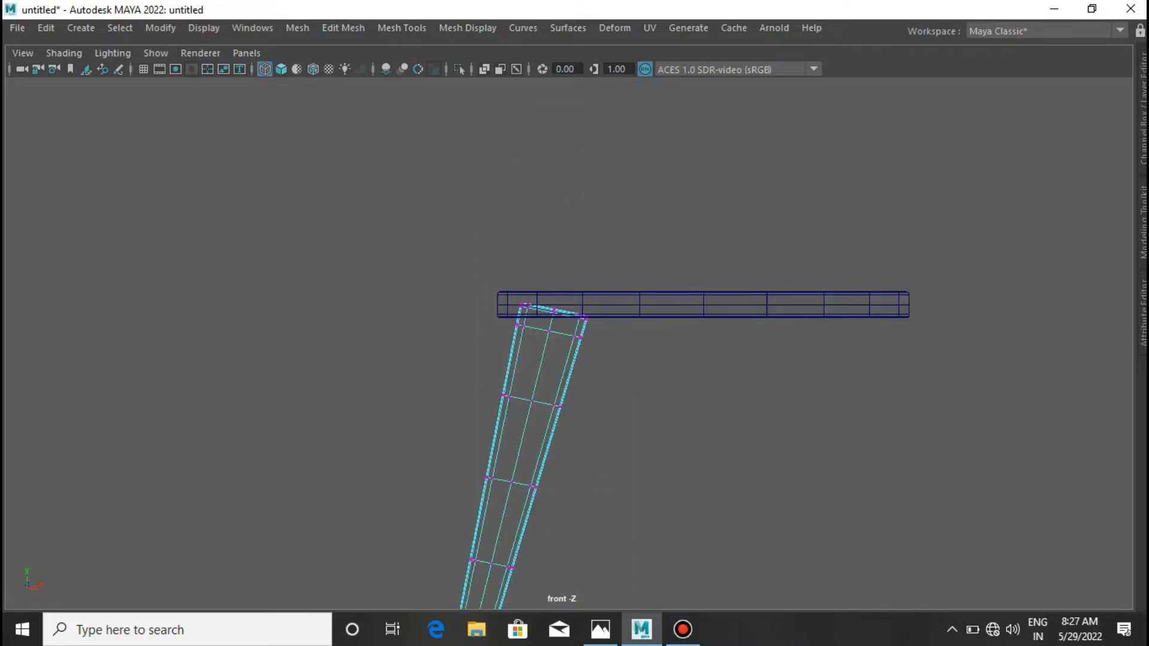
drag(637, 315, 638, 316)
scroll(565, 341, up, 2)
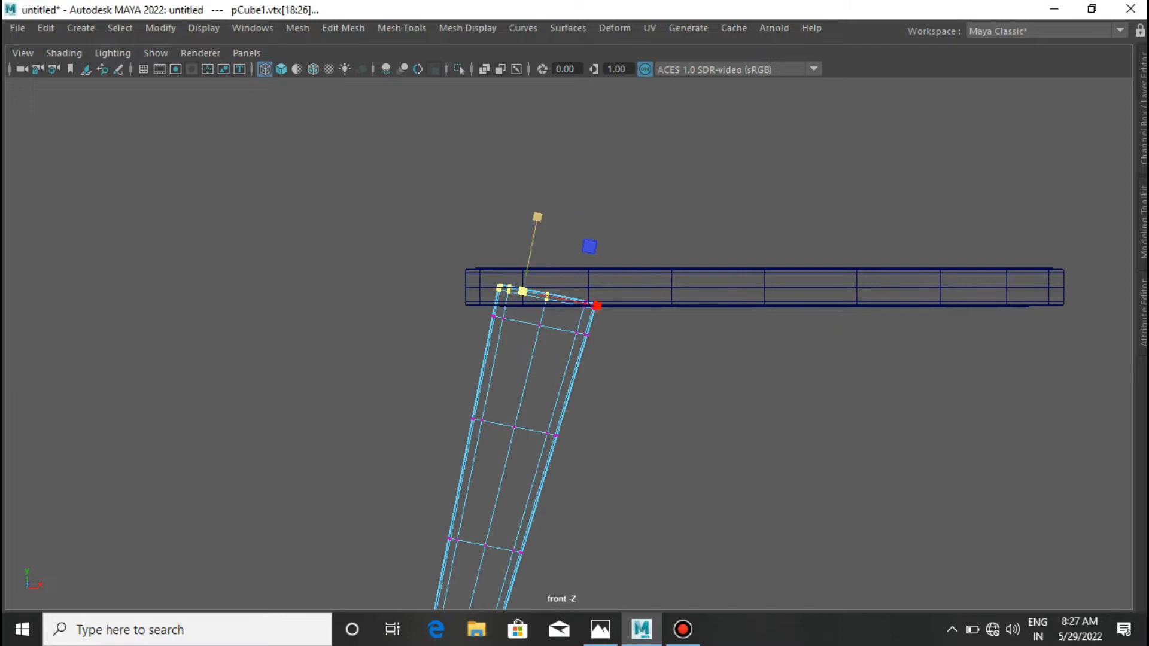
scroll(565, 341, up, 1)
key(e)
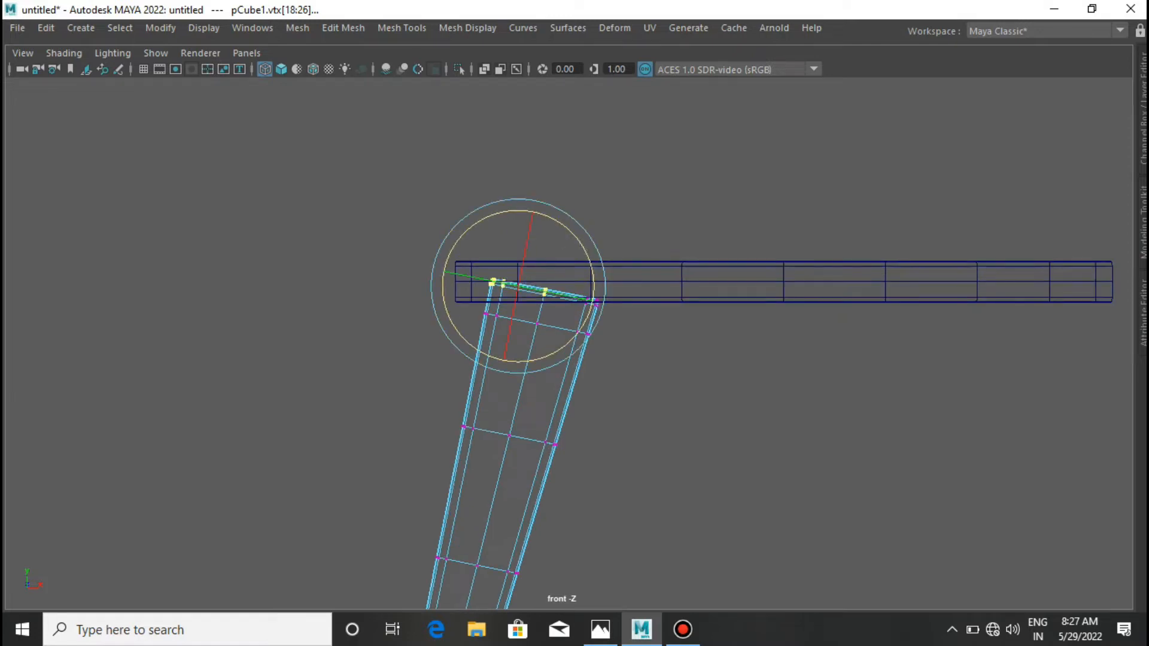
click(686, 308)
drag(687, 307, 544, 268)
drag(541, 310, 541, 309)
shift+drag(631, 327, 538, 281)
drag(619, 299, 620, 283)
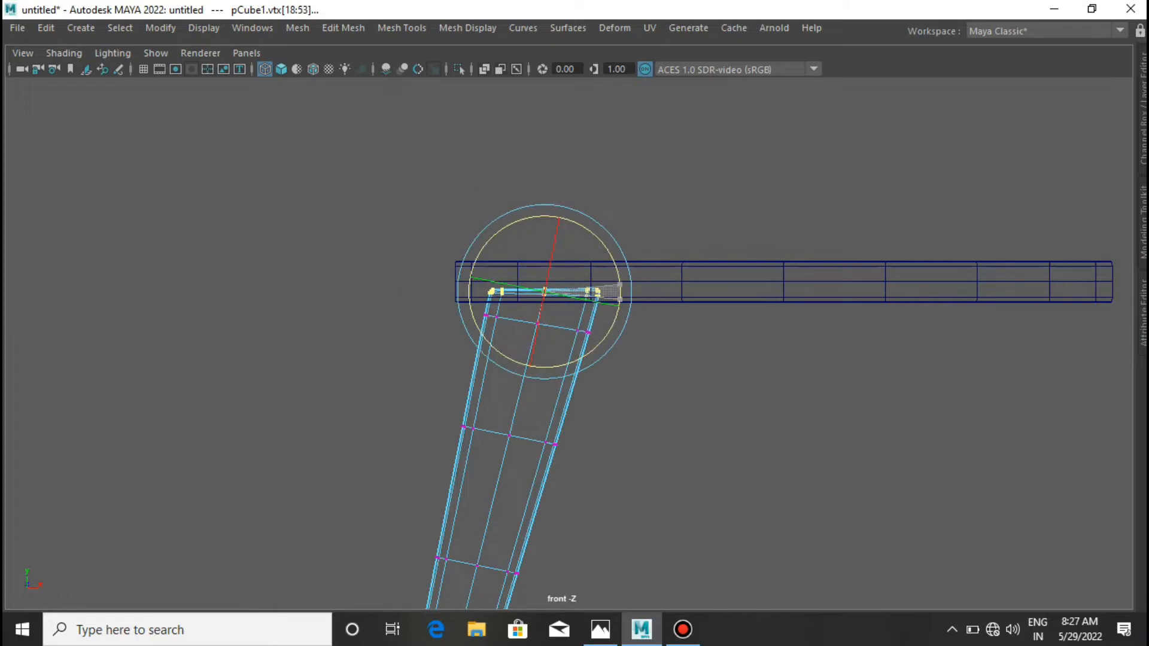
scroll(568, 356, up, 5)
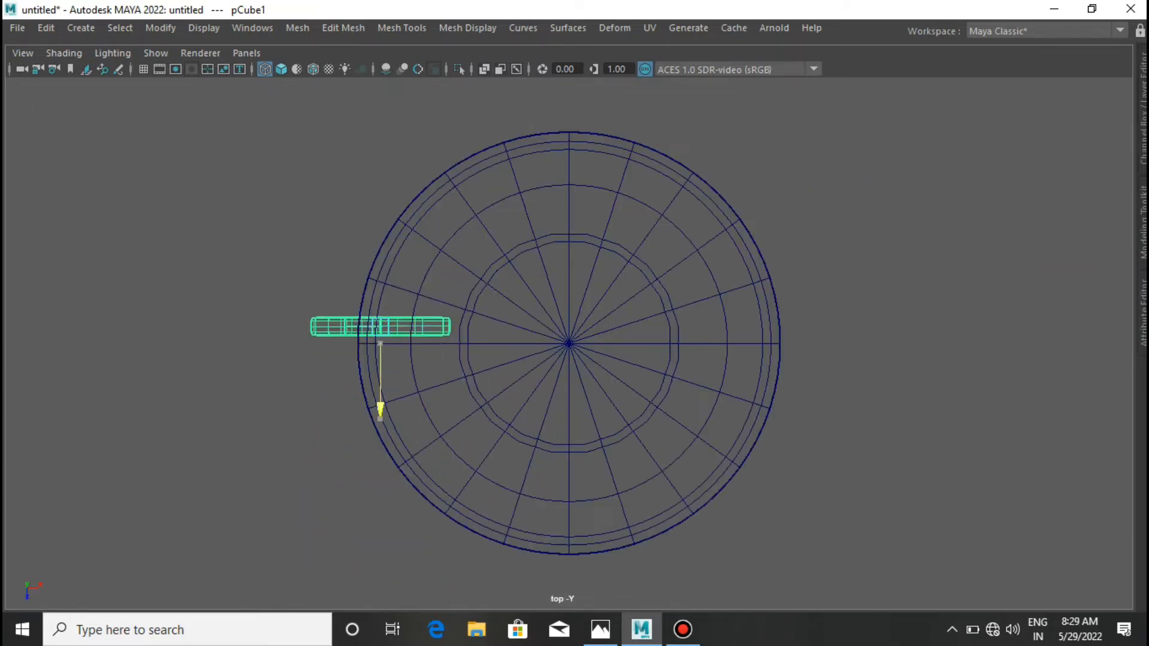
Move the leg toward the back of the disc in the top view and rotate it diagonally
drag(379, 389, 380, 308)
alt+middle_drag(380, 323, 420, 412)
scroll(414, 433, up, 3)
scroll(414, 434, down, 3)
key(e)
drag(477, 271, 501, 309)
Reposition the leg over the disc's back-left rim and rotate it further toward the disc's center
key(w)
drag(418, 414, 418, 339)
drag(501, 258, 522, 259)
drag(439, 342, 439, 382)
scroll(439, 382, up, 3)
drag(482, 283, 511, 283)
key(e)
drag(498, 233, 503, 244)
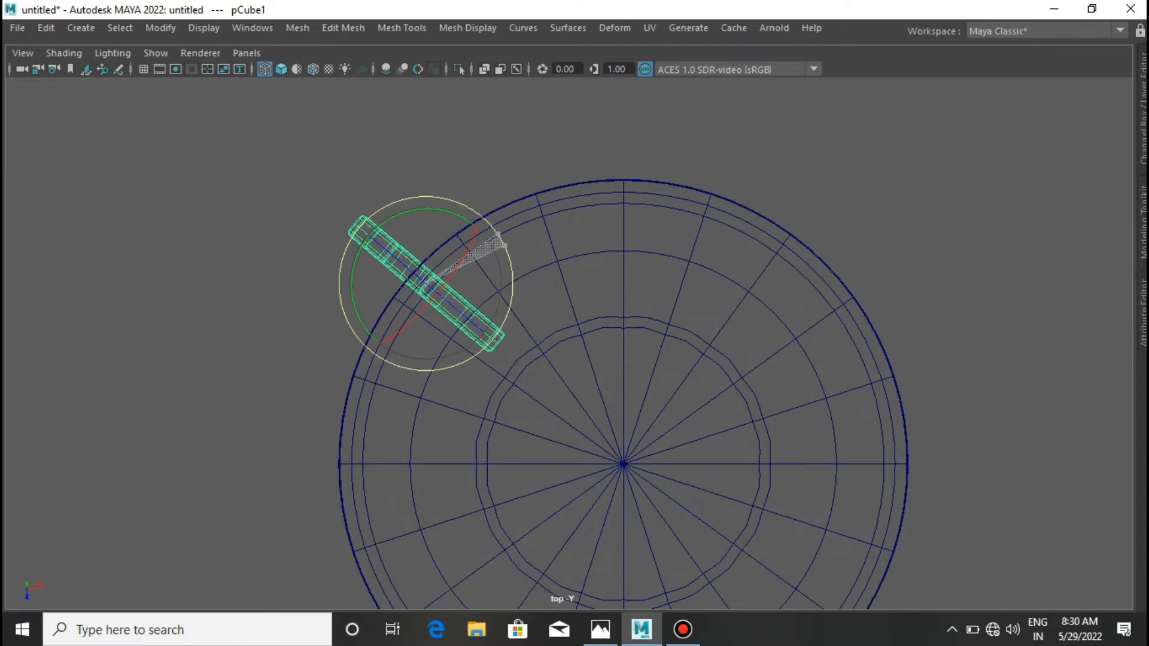
Nudge the diagonal leg along X and Z to align it radially with the disc's center
key(w)
drag(506, 283, 524, 283)
drag(443, 363, 443, 353)
drag(524, 273, 507, 272)
drag(425, 354, 426, 366)
drag(509, 285, 521, 286)
scroll(568, 344, down, 3)
Mirror the leg to the disc's opposite side, and mirror the pair across world Z in the + direction to make four legs
shift+right_drag(479, 179, 423, 443)
scroll(568, 344, down, 1)
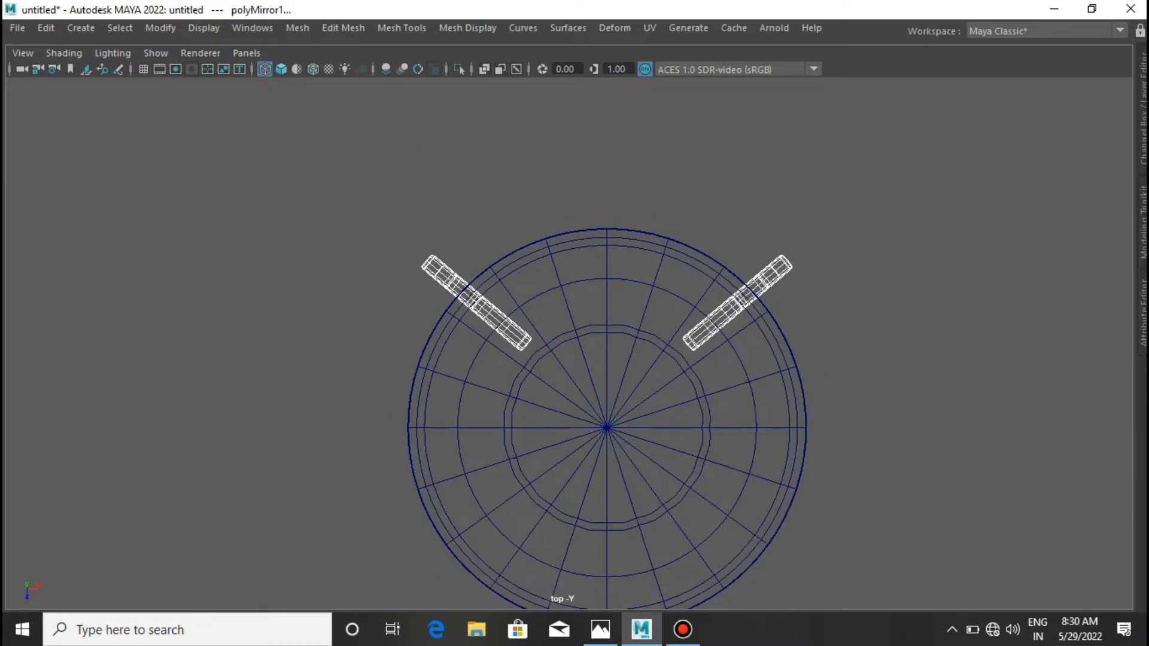
shift+right_drag(726, 182, 670, 446)
click(1023, 433)
click(1023, 419)
click(1034, 463)
click(1028, 434)
click(1035, 463)
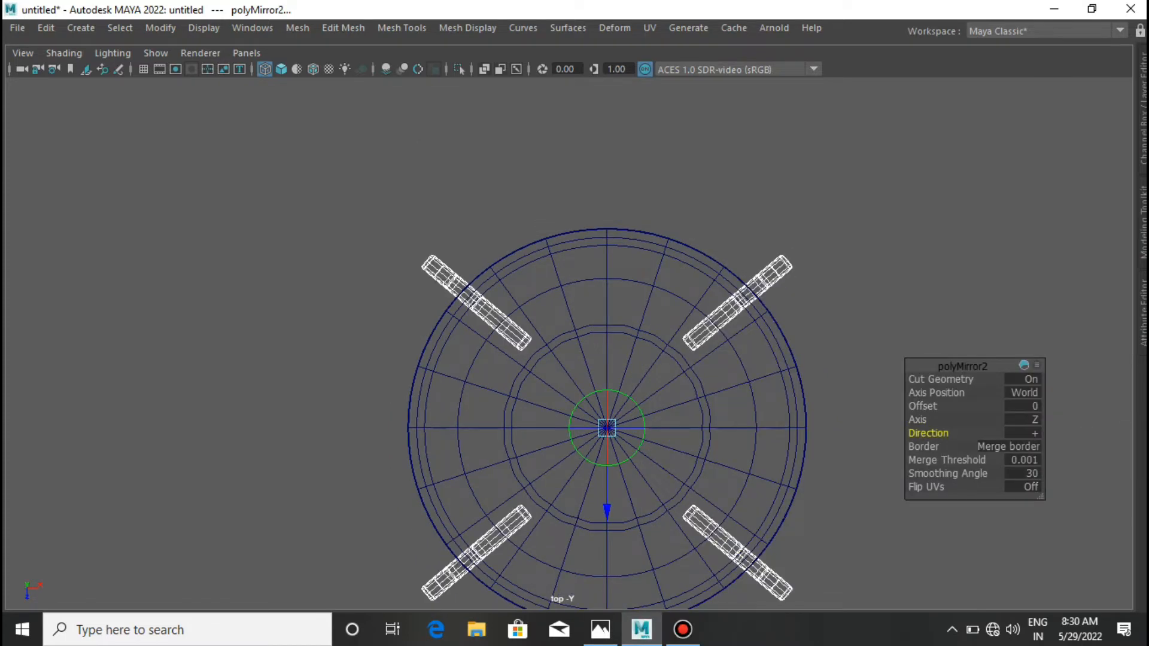
Deselect the legs and return the perspective view to shaded display
click(831, 336)
key(space)
mouse_move(825, 335)
mouse_down()
mouse_move(822, 290)
mouse_move(741, 285)
mouse_move(670, 251)
mouse_move(556, 341)
mouse_move(508, 299)
mouse_move(550, 338)
mouse_up()
key(5)
scroll(822, 290, down, 3)
Create a second polygon cube in the front view, place it toward the disc's left side and stretch it vertically
key(space)
key(space)
drag(656, 381, 652, 413)
alt+middle_drag(640, 323, 535, 316)
shift+right_drag(525, 231, 526, 275)
drag(631, 310, 519, 311)
drag(435, 229, 408, 13)
Narrow the new block's depth in the side view and raise it onto the disc's top surface
scroll(436, 209, up, 2)
scroll(407, 119, down, 2)
key(space)
drag(501, 294, 532, 275)
drag(493, 317, 525, 317)
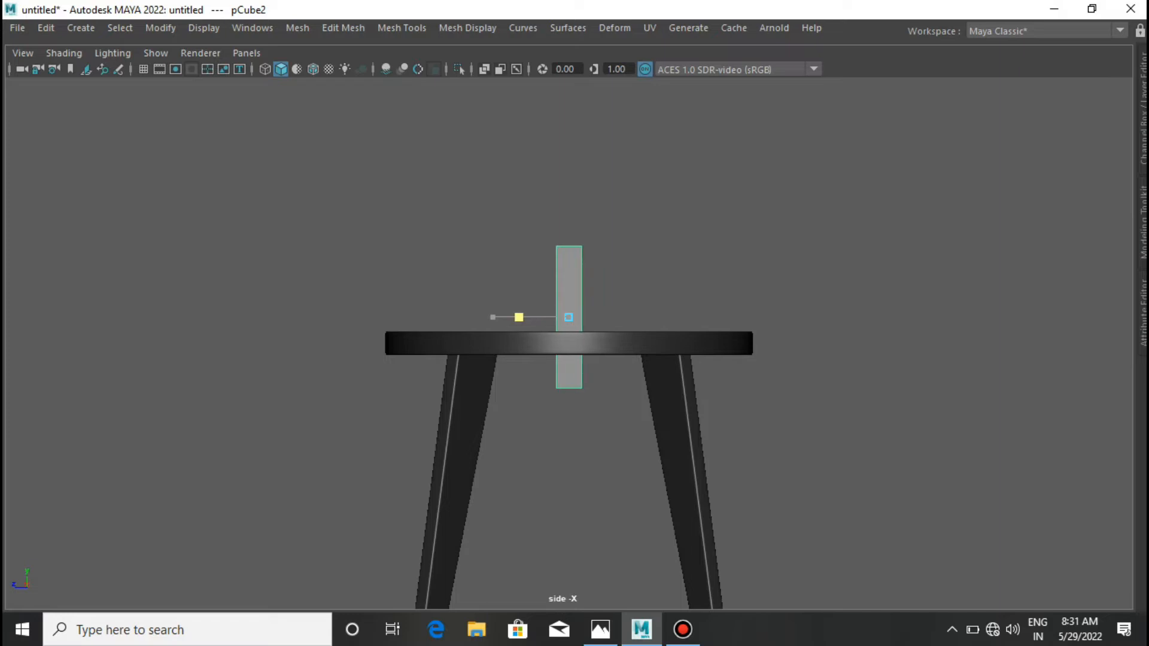
key(w)
drag(568, 233, 568, 191)
Move the upright post slightly outward along X to sit near the disc's left rim
key(space)
drag(606, 275, 606, 317)
drag(527, 261, 517, 261)
alt+middle_drag(517, 260, 537, 376)
Bevel all edges of the upright post with a fraction of 0.3
right_drag(475, 164, 475, 118)
drag(386, 262, 497, 443)
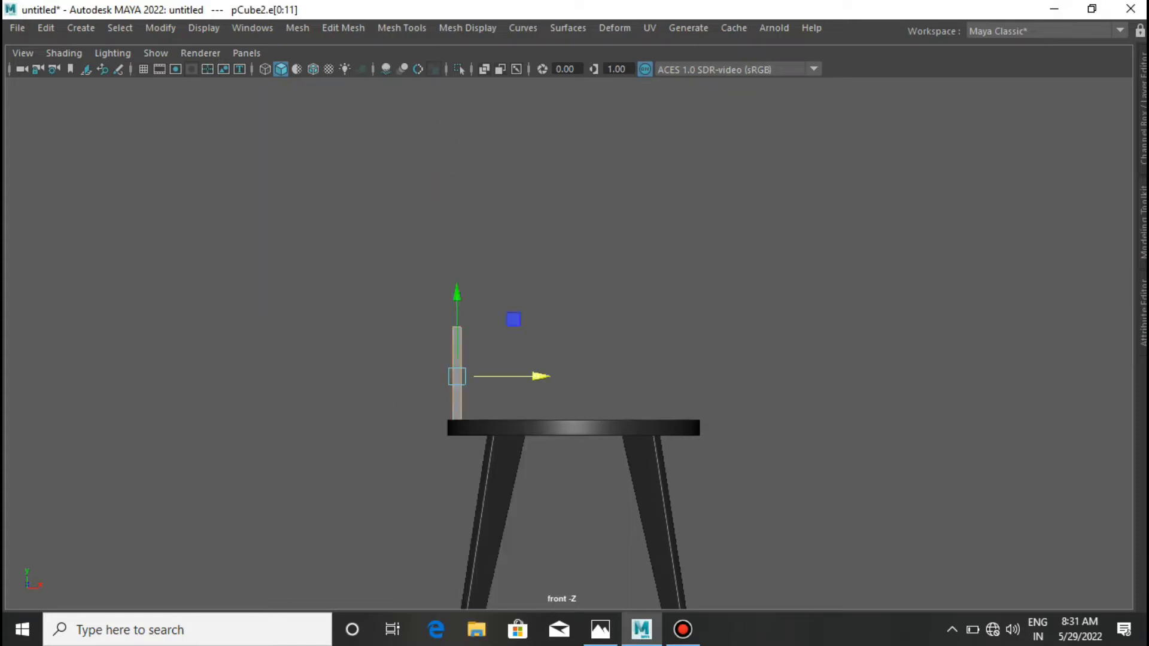
key(ctrl+b)
scroll(569, 343, up, 2)
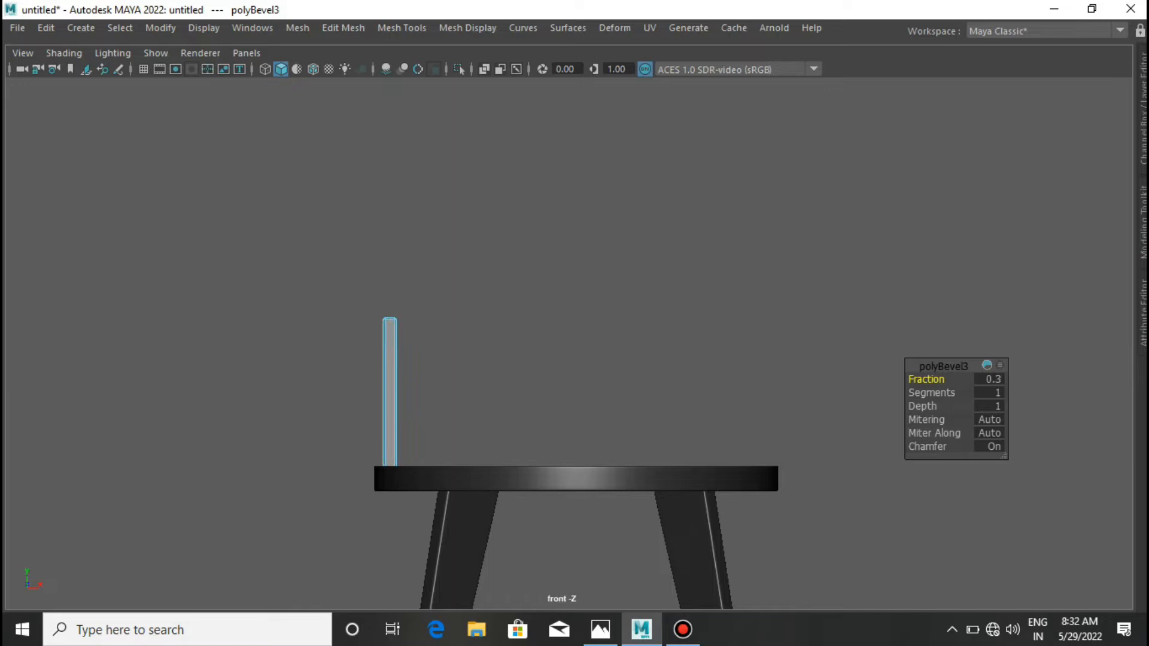
key(Return)
key(q)
scroll(568, 342, up, 1)
scroll(568, 342, down, 1)
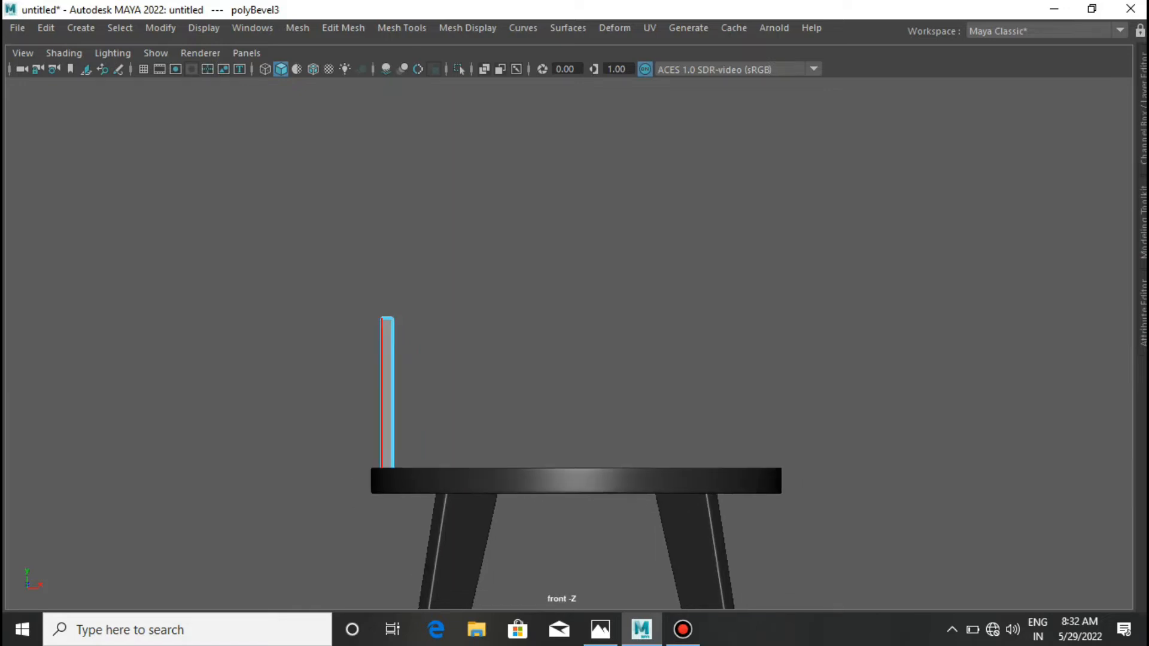
Insert supporting edge loops near the ends and through the middle of the upright post in the front and side views
shift+right_drag(395, 283, 345, 341)
click(382, 323)
click(598, 156)
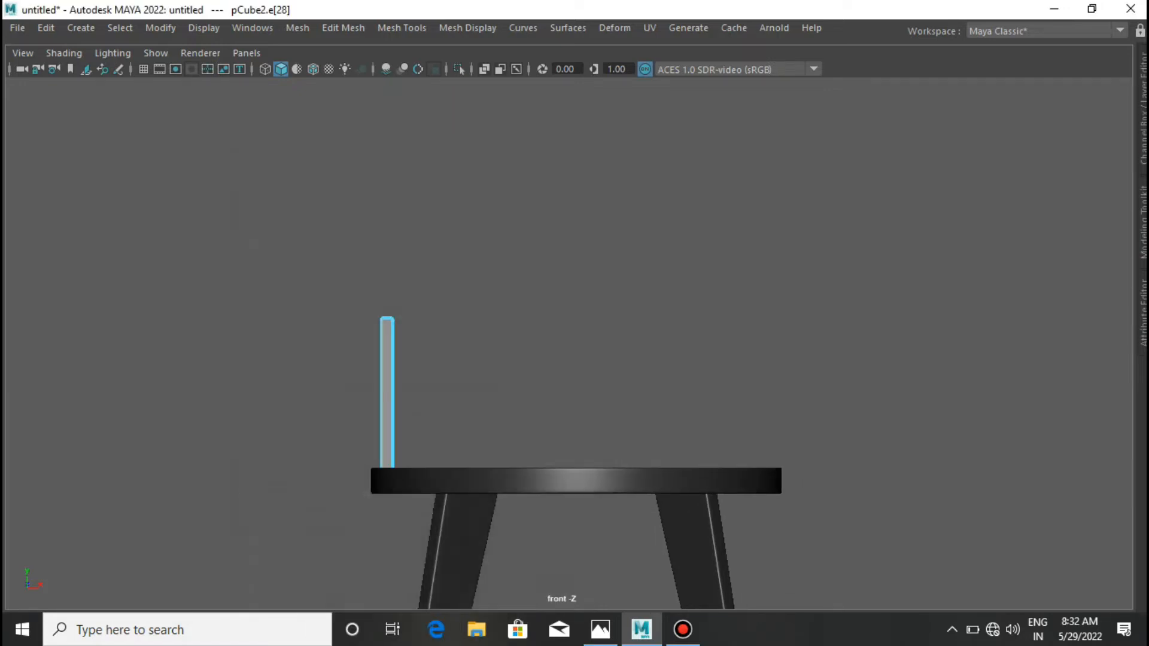
key(4)
ctrl+click(392, 472)
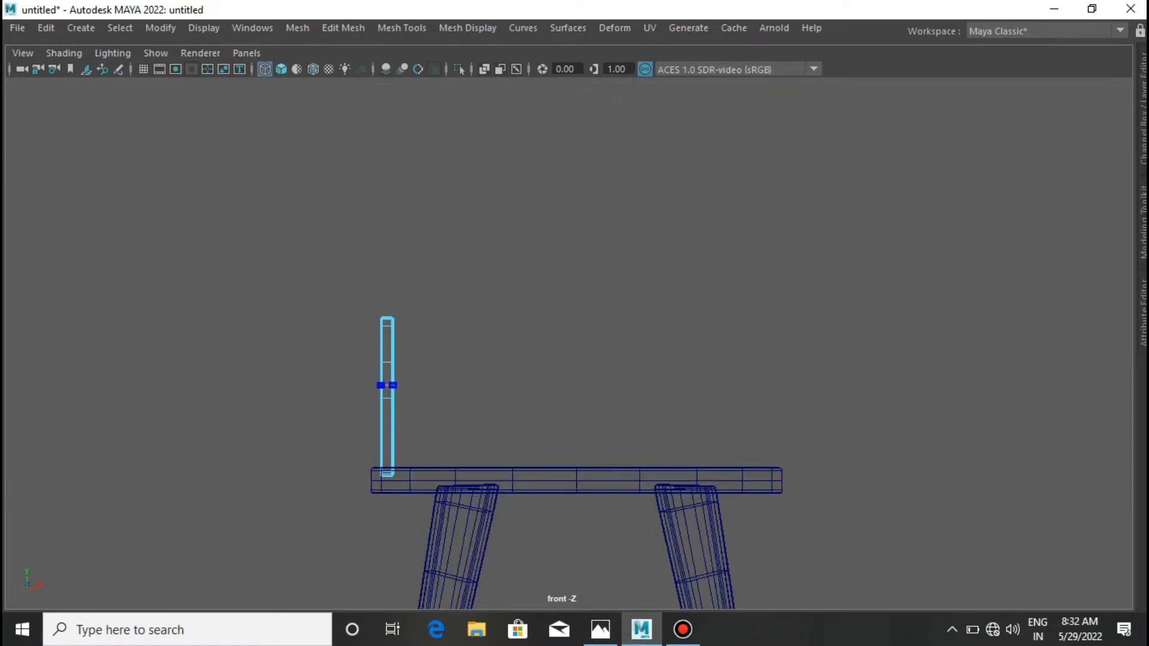
key(space)
drag(443, 406, 460, 402)
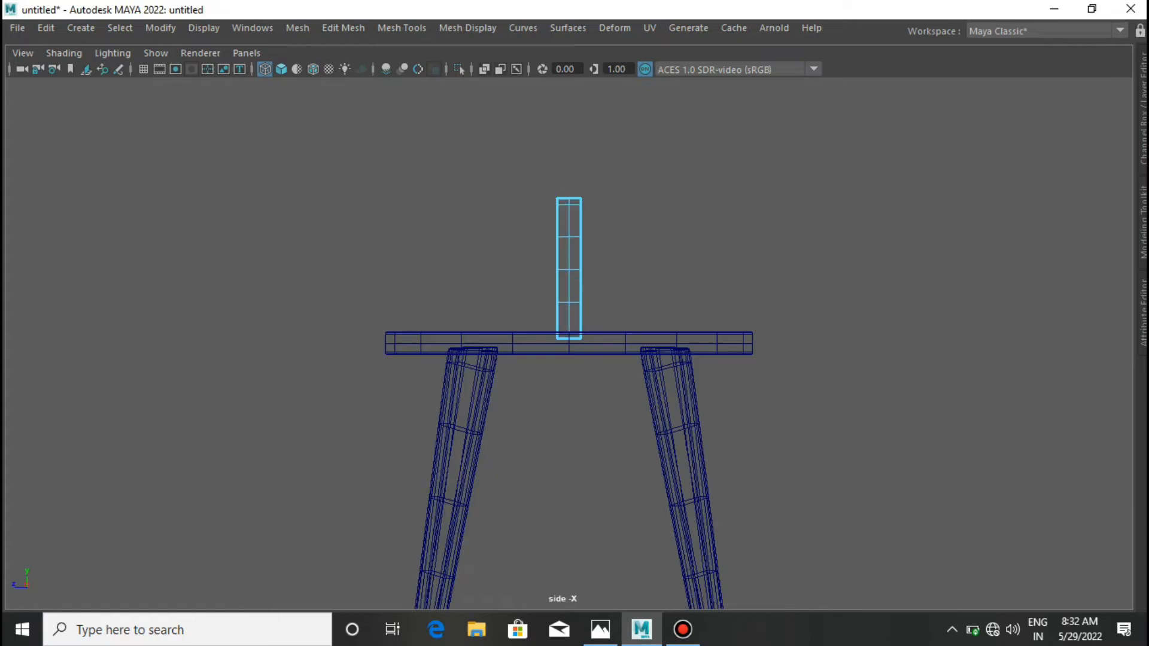
key(5)
mouse_move(574, 165)
right_down()
mouse_move(574, 630)
mouse_move(628, 630)
mouse_move(682, 576)
right_up()
click(652, 266)
Try to tilt the upright post outward and place a tilted duplicate near the disc's centre
key(space)
drag(573, 265, 574, 299)
click(387, 389)
key(e)
drag(435, 338, 428, 333)
key(w)
drag(454, 396, 624, 396)
key(e)
scroll(543, 397, up, 3)
scroll(544, 397, down, 3)
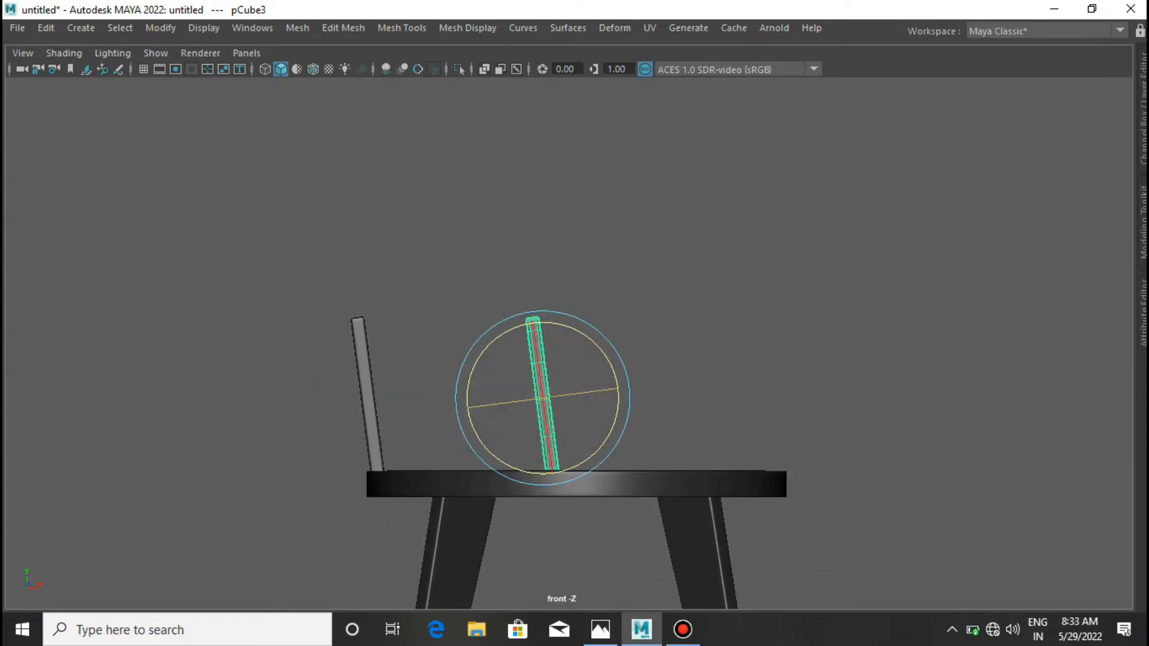
key(ctrl+z)
key(ctrl+z)
key(ctrl+z)
Duplicate the untilted post along X so that one post stands at the disc's rim and one near its centre
key(w)
shift+drag(465, 398, 685, 398)
key(ctrl+z)
key(ctrl+z)
key(ctrl+z)
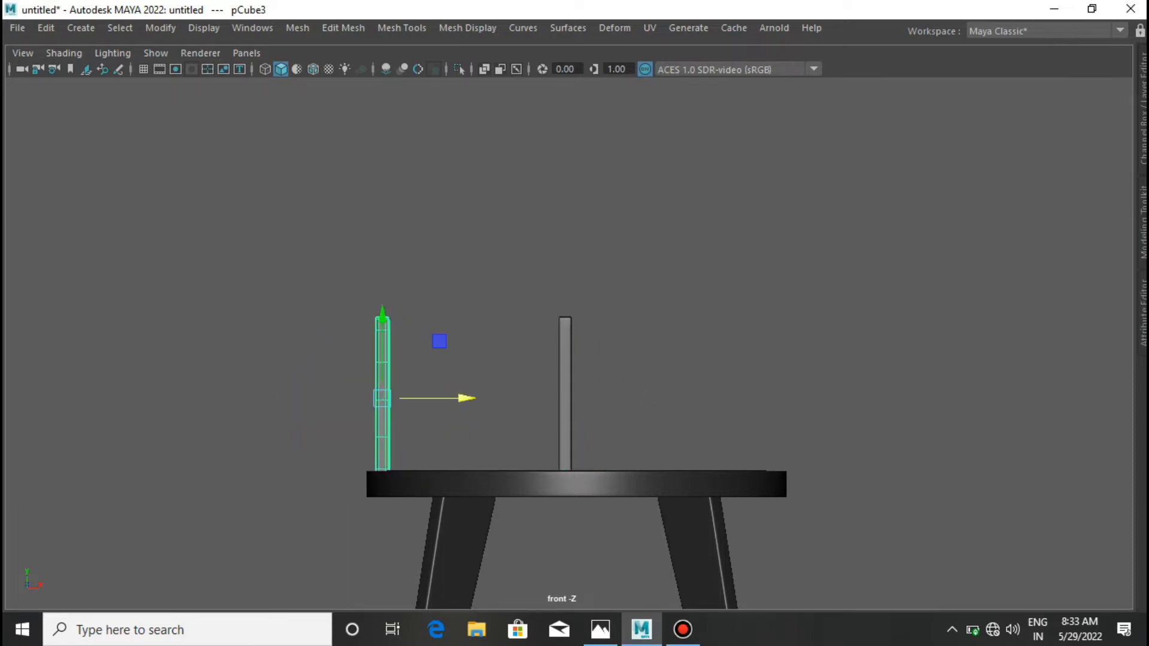
Tilt the rim post outward with a Rotate Z of 9 and move it along X to about -4.89
key(e)
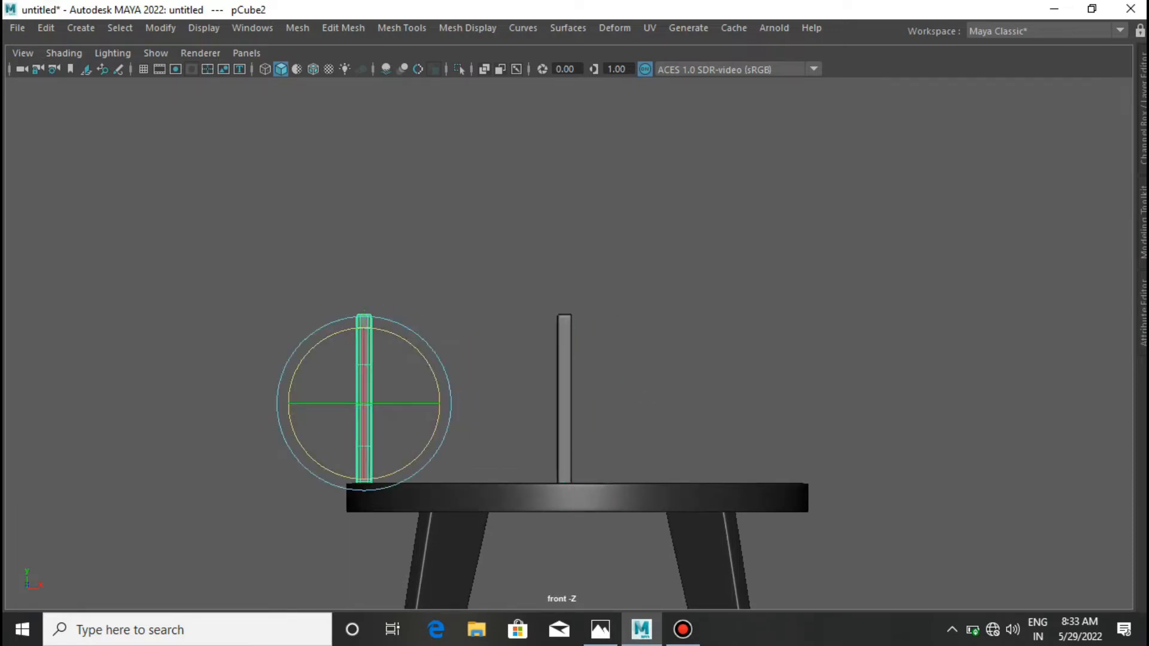
drag(396, 335, 383, 330)
key(ctrl+z)
key(ctrl+a)
key(ctrl+a)
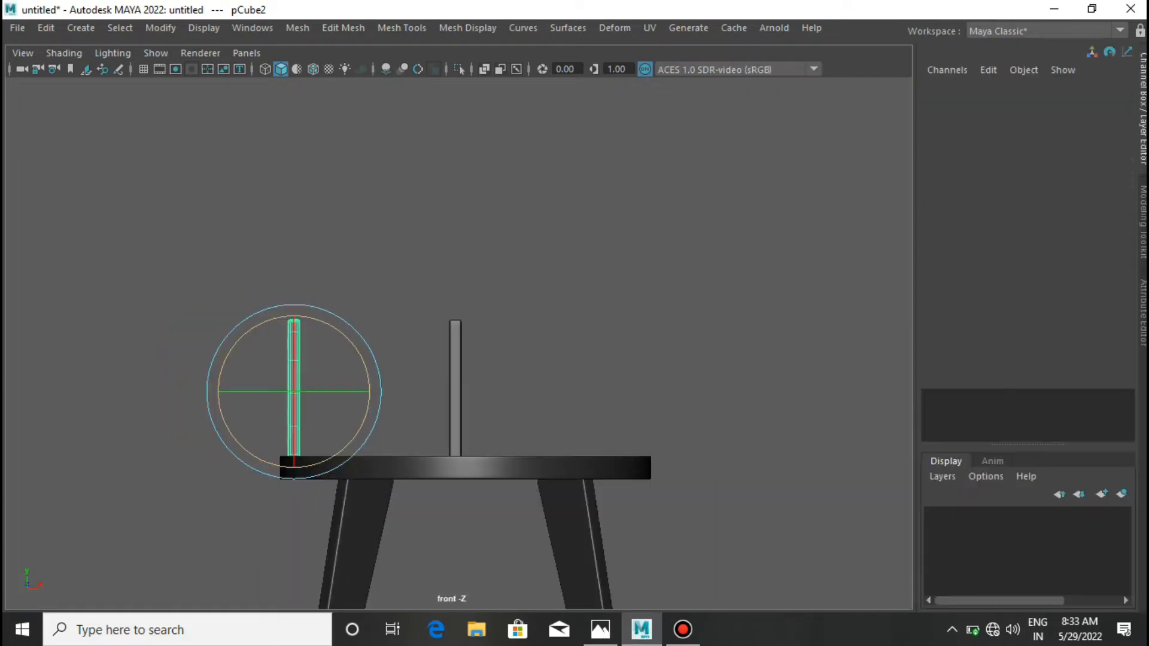
drag(357, 349, 353, 344)
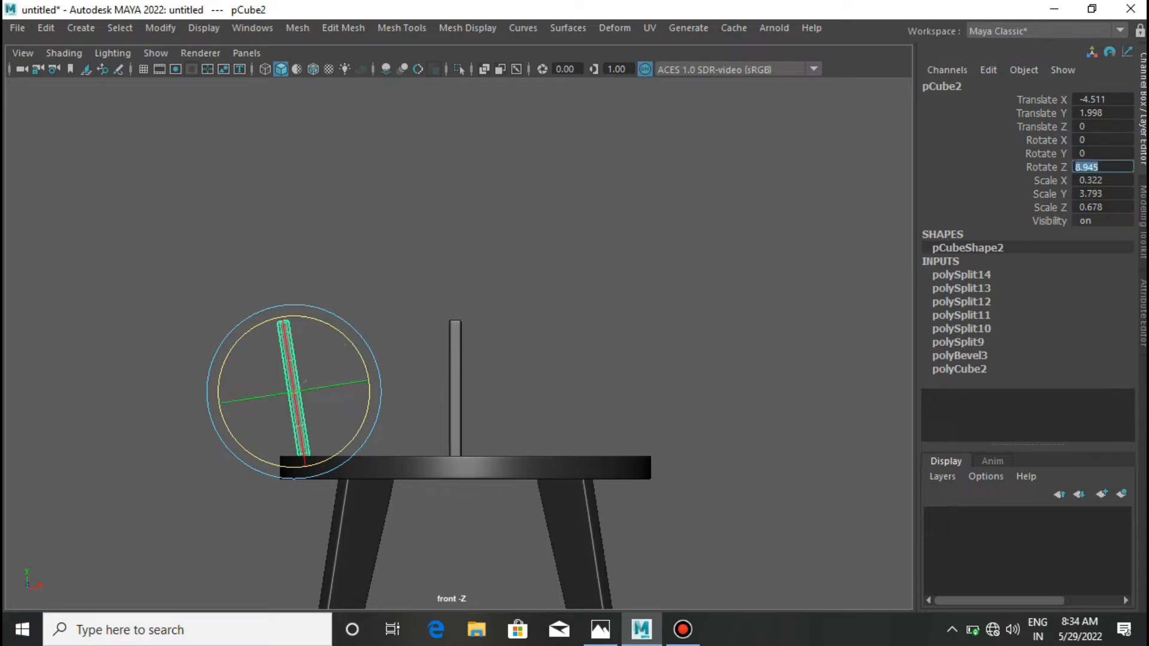
key(w)
drag(366, 390, 353, 392)
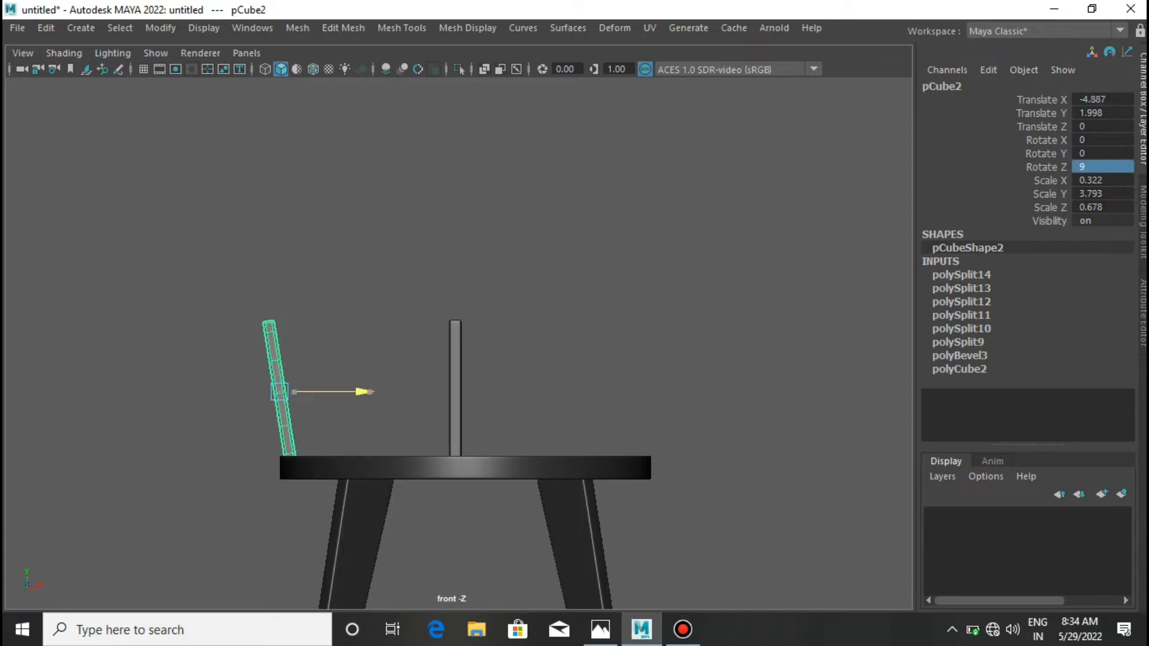
Turn the centre post to a Rotate Y of 90 and move it in the top view to the disc's back rim, at about Z -4.69
click(456, 383)
key(e)
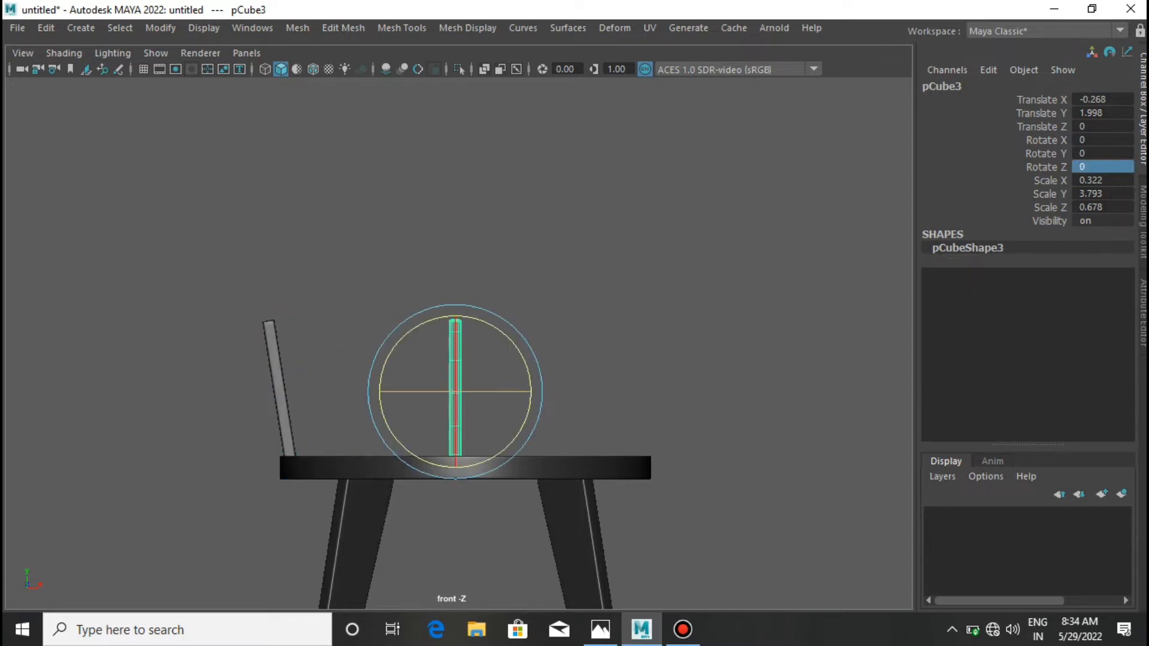
drag(470, 392, 652, 426)
key(space)
scroll(653, 391, up, 3)
key(space)
key(w)
drag(480, 467, 481, 319)
key(4)
scroll(481, 338, up, 2)
drag(569, 235, 579, 235)
Try to tilt the back post by rotating it freehand and with a Rotate Y of 99
key(e)
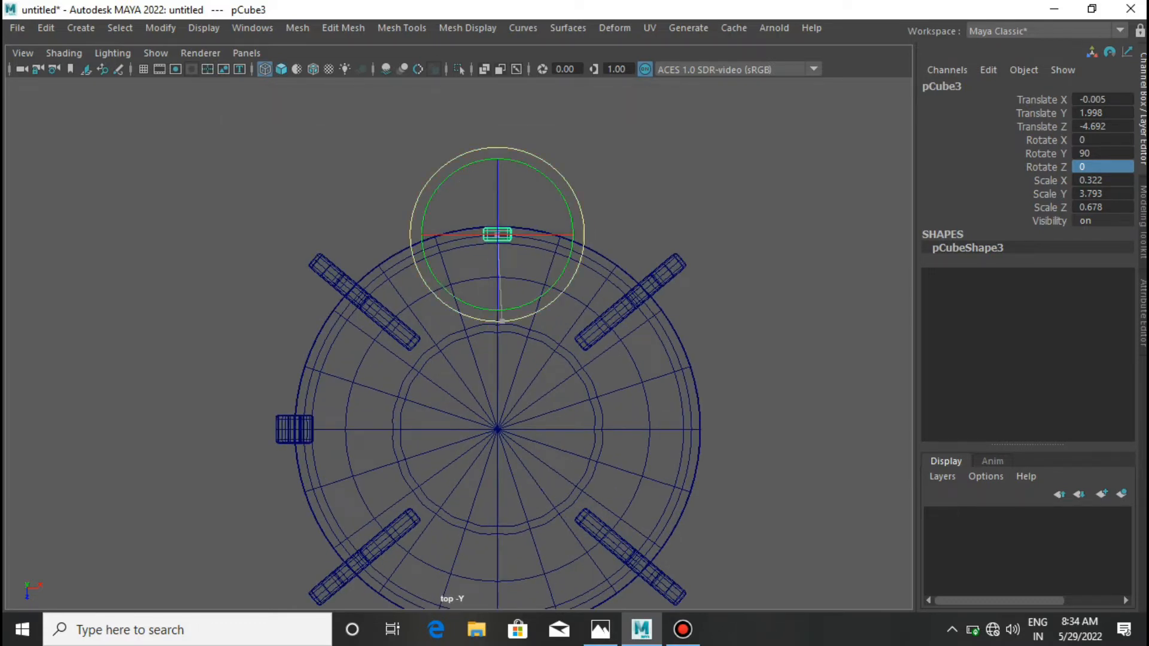
scroll(501, 182, up, 1)
drag(502, 180, 502, 174)
key(ctrl+z)
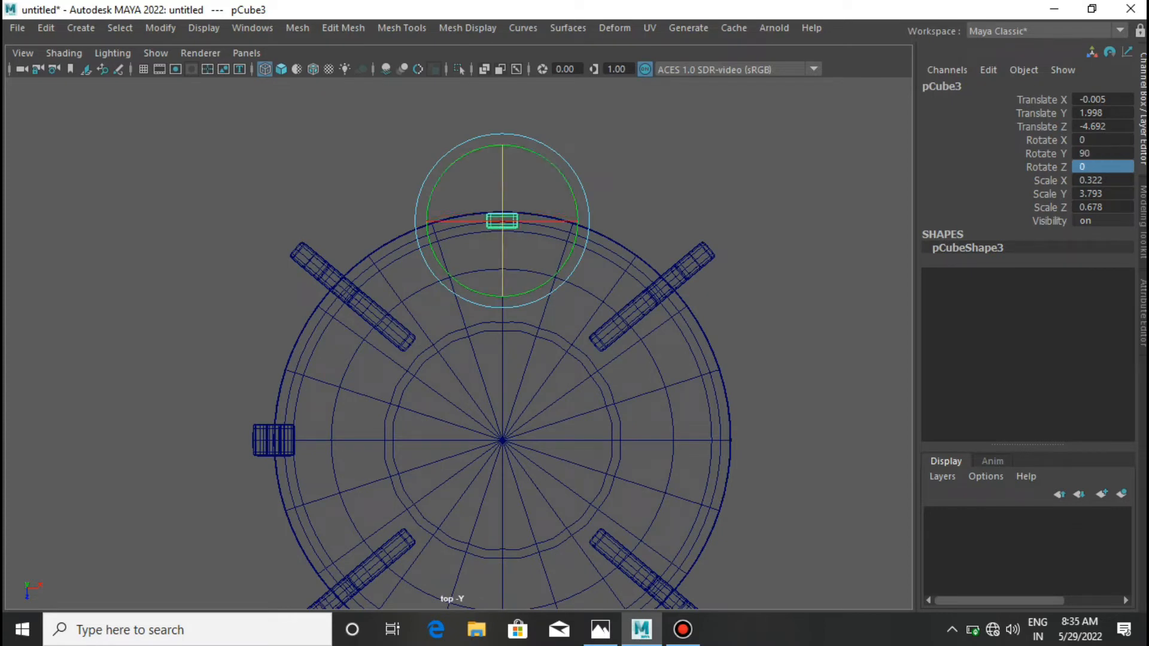
text(99)
key(Return)
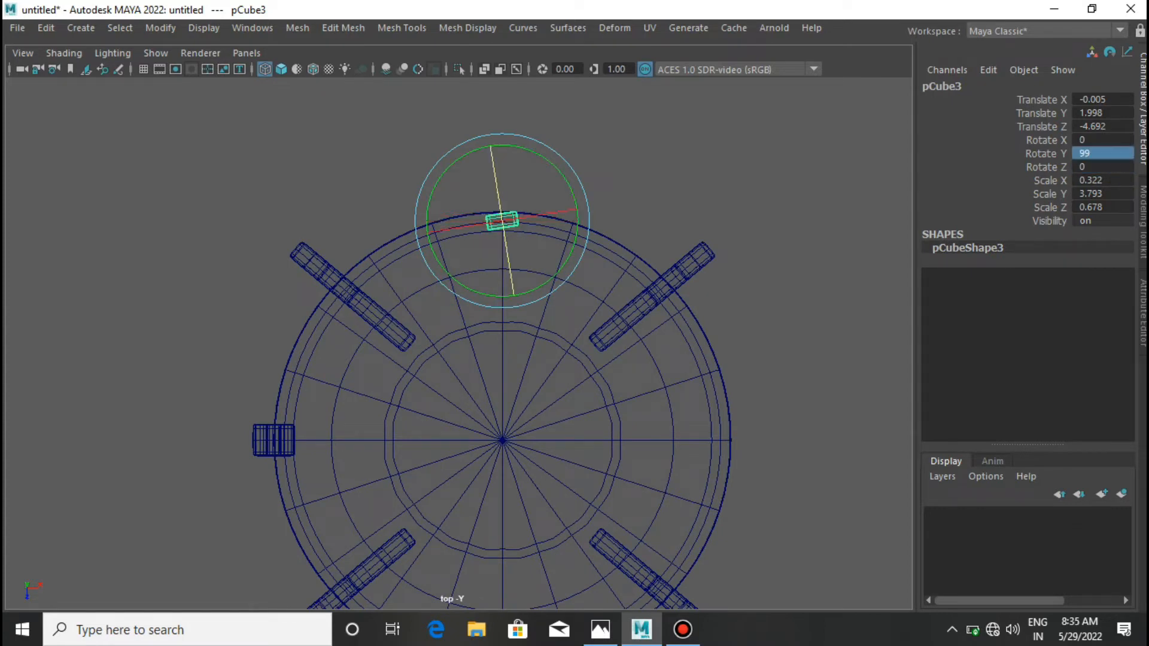
key(ctrl+z)
drag(502, 177, 502, 170)
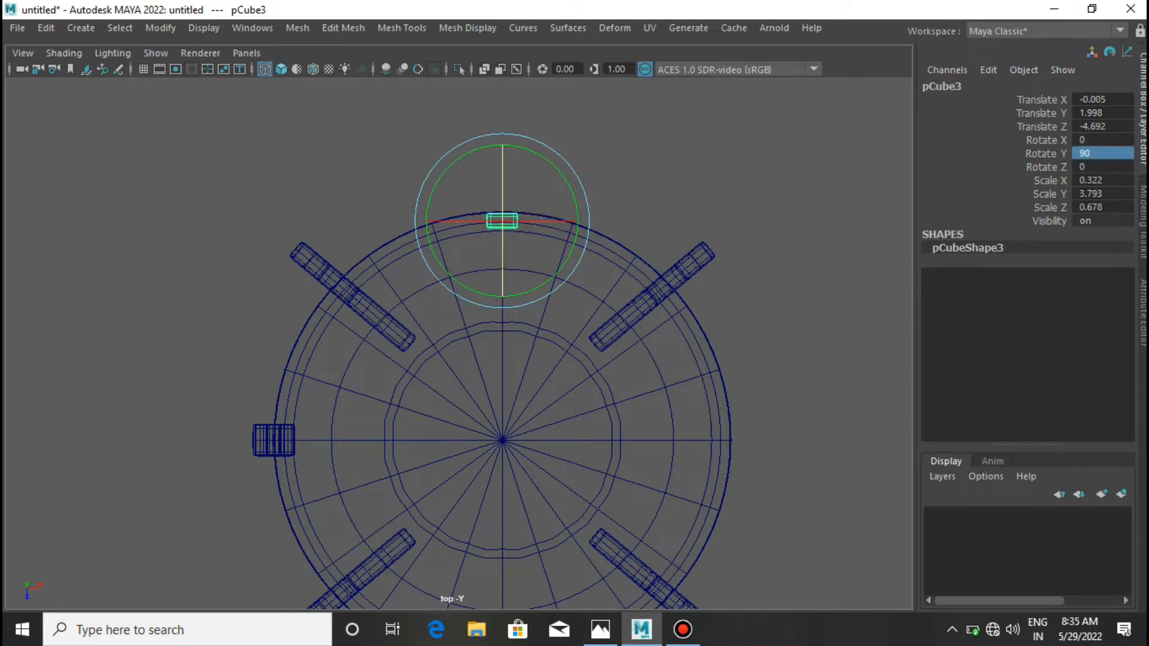
key(ctrl+z)
Tilt the back post outward with a Rotate Y of 81 and move it slightly outward along Z over the rim
scroll(459, 343, up, 1)
drag(508, 154, 508, 143)
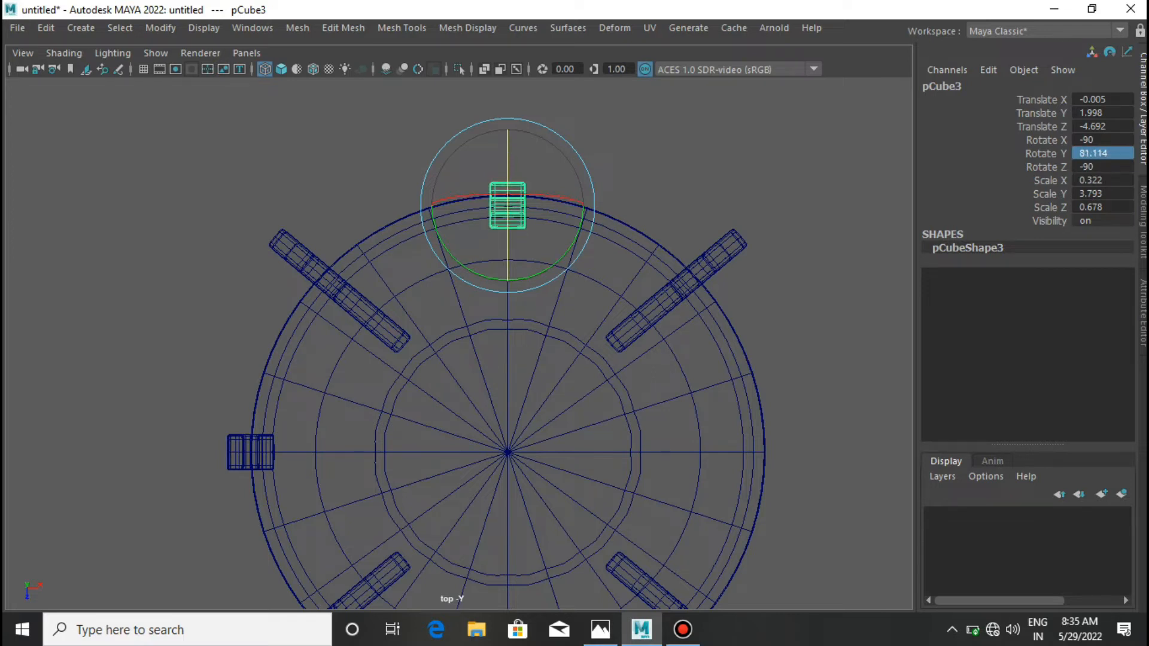
click(250, 452)
scroll(250, 452, down, 3)
right_drag(305, 424, 306, 169)
scroll(305, 180, up, 4)
click(516, 188)
key(w)
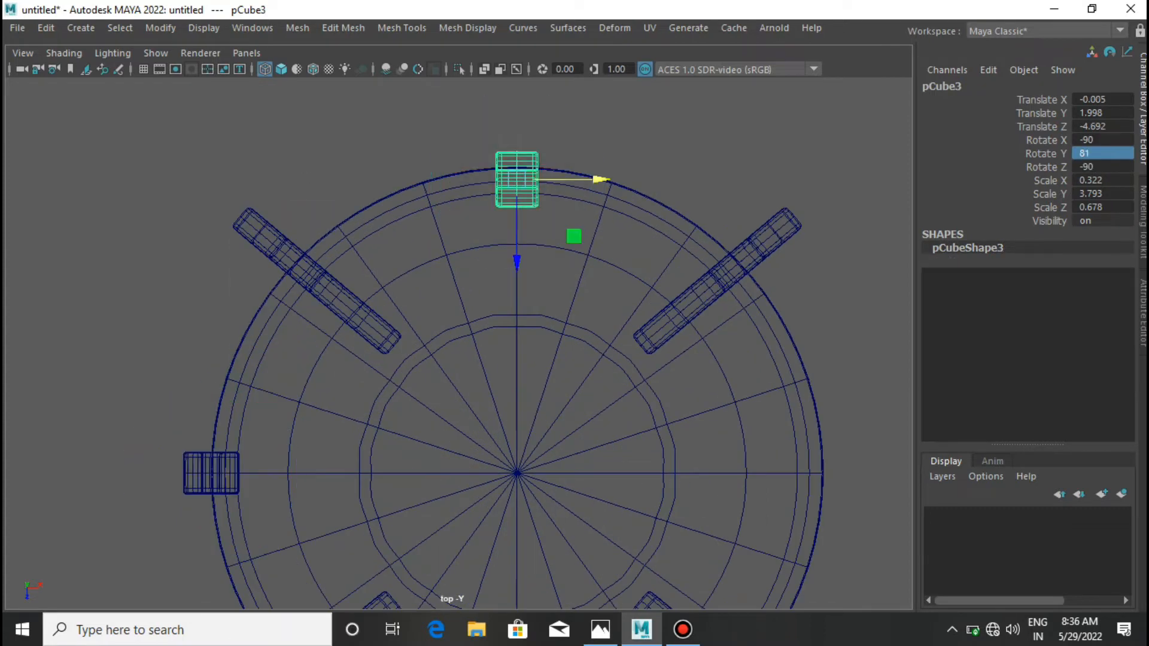
drag(517, 262, 517, 248)
Mirror the tilted side post across X onto the opposite rim of the disc
click(804, 341)
click(206, 473)
shift+right_drag(205, 473, 210, 373)
click(843, 433)
click(873, 441)
click(861, 288)
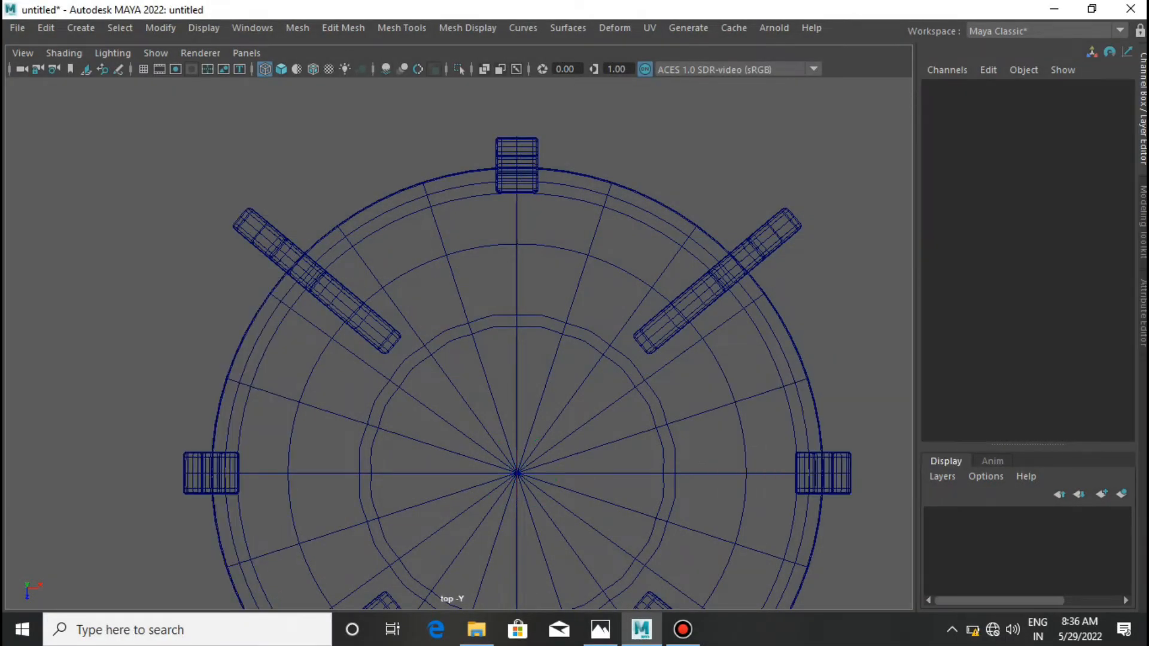
Hide the channel box and display the chair shaded in the perspective view
scroll(861, 288, down, 4)
click(1142, 313)
click(1143, 314)
key(space)
drag(867, 332, 865, 286)
key(5)
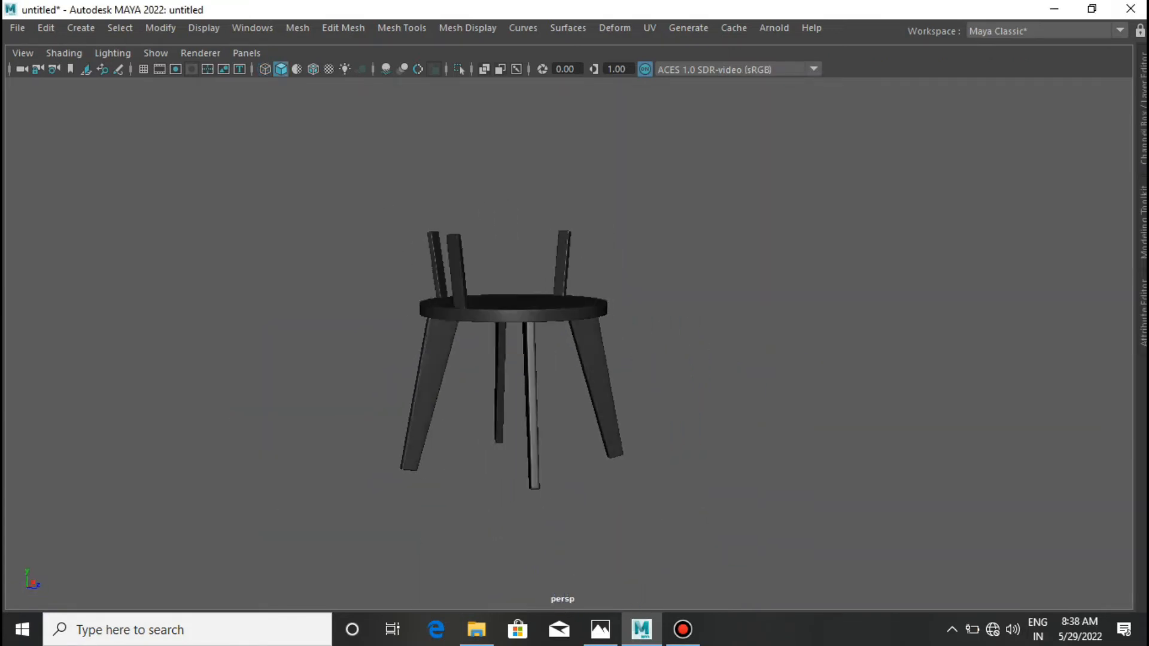
Create a polygon cylinder, scale it up to nearly the seat's width and raise it onto the seat in the front view
shift+right_drag(667, 286, 575, 284)
key(space)
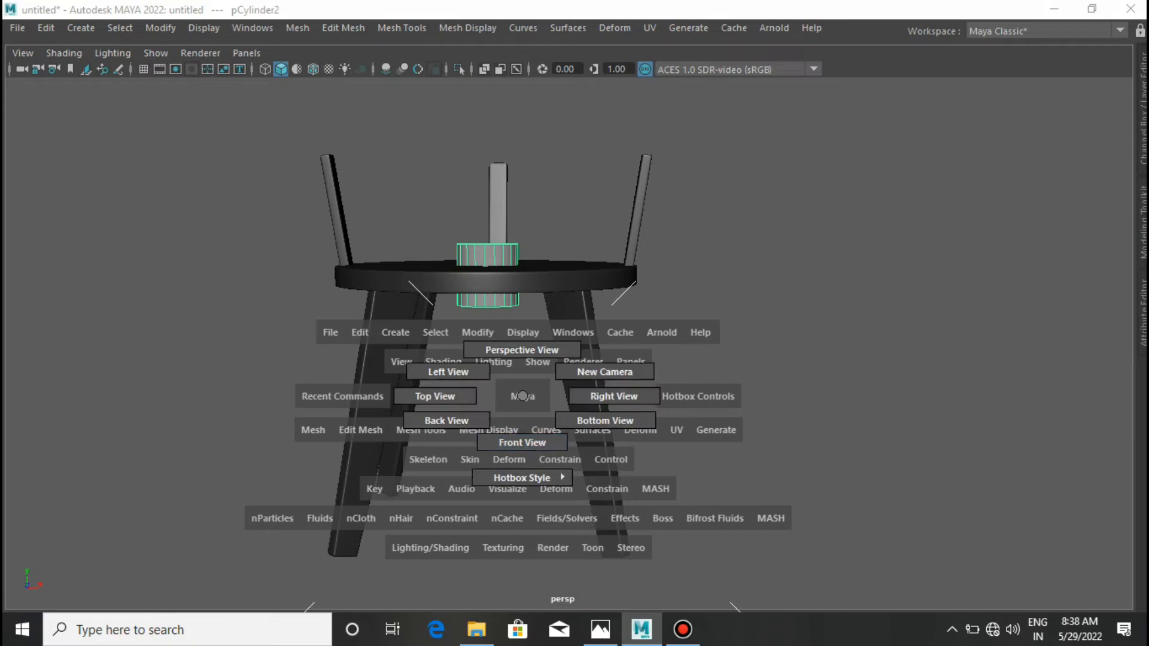
drag(521, 395, 522, 443)
alt+middle_drag(523, 443, 515, 288)
drag(568, 343, 852, 343)
scroll(571, 276, down, 1)
drag(569, 266, 569, 215)
key(w)
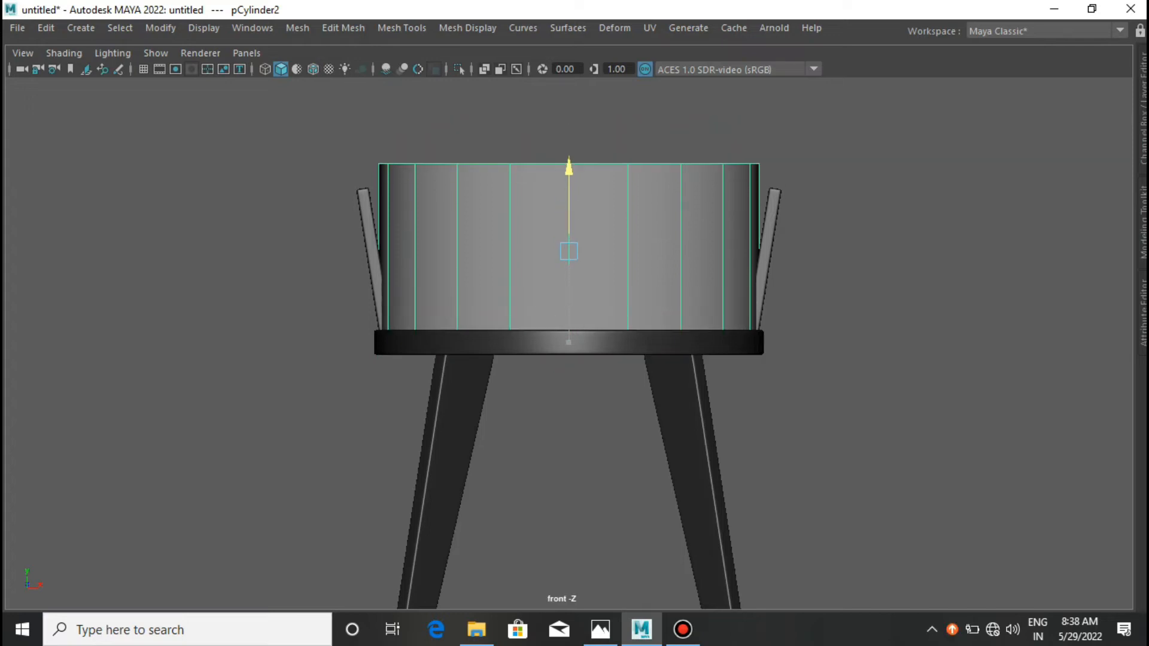
Lower the cylinder's top vertices to just below the post tops, adjust the bottom ring's height and widen the top ring
key(4)
right_drag(604, 165, 526, 165)
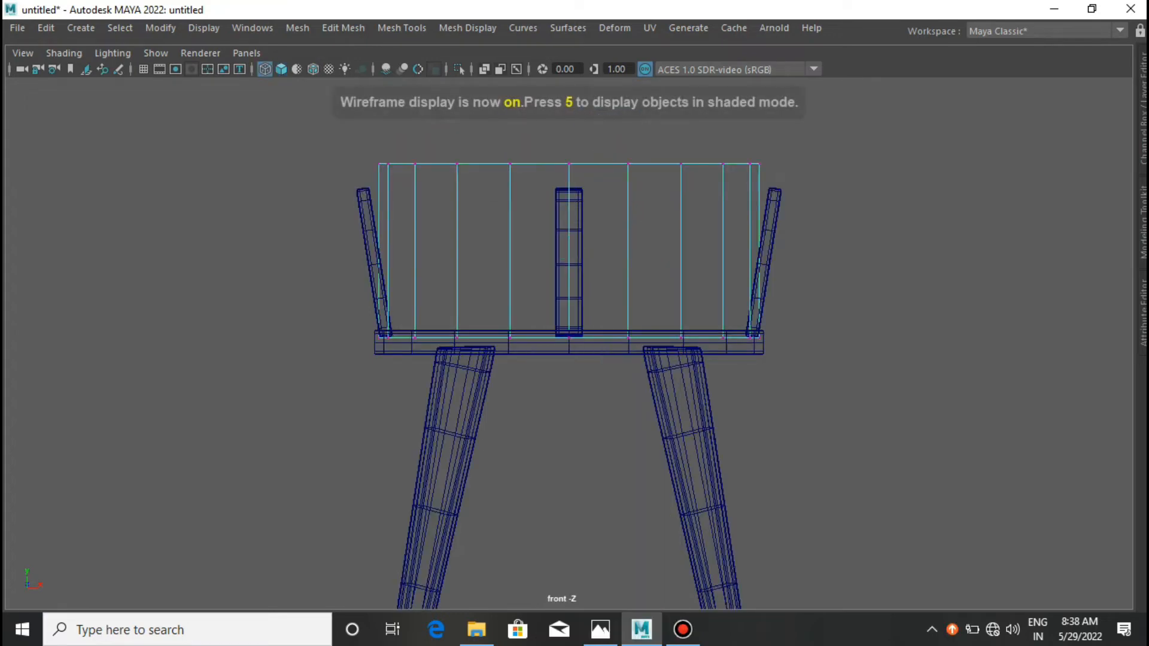
drag(206, 137, 802, 223)
drag(568, 119, 569, 151)
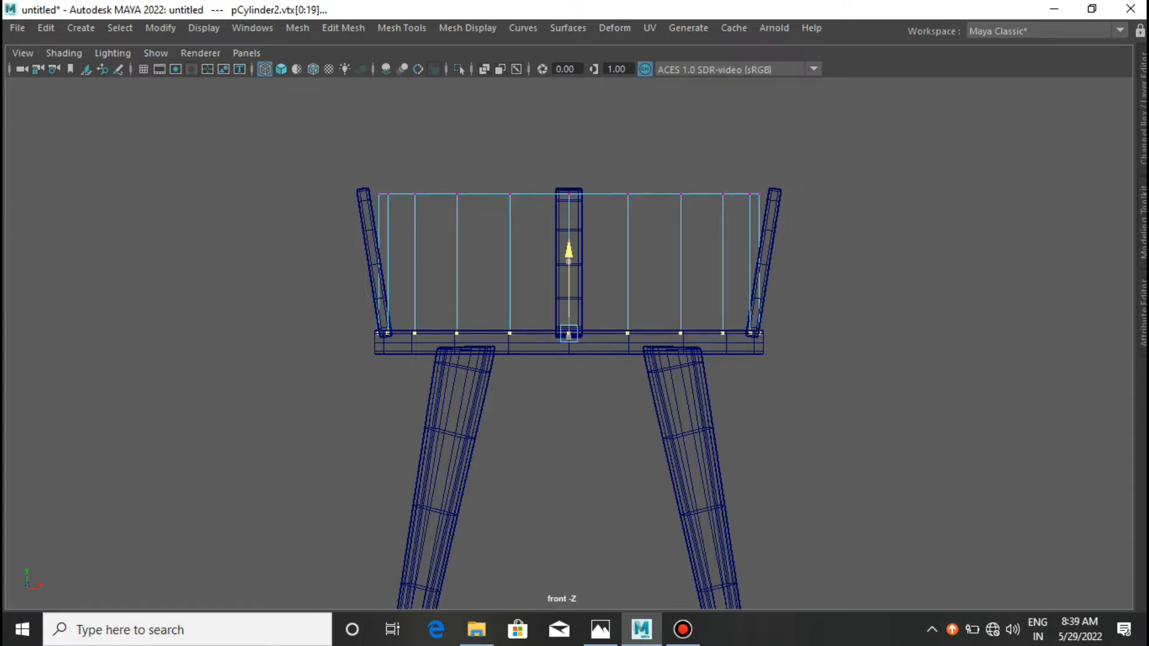
drag(317, 153, 852, 220)
key(r)
drag(643, 194, 653, 194)
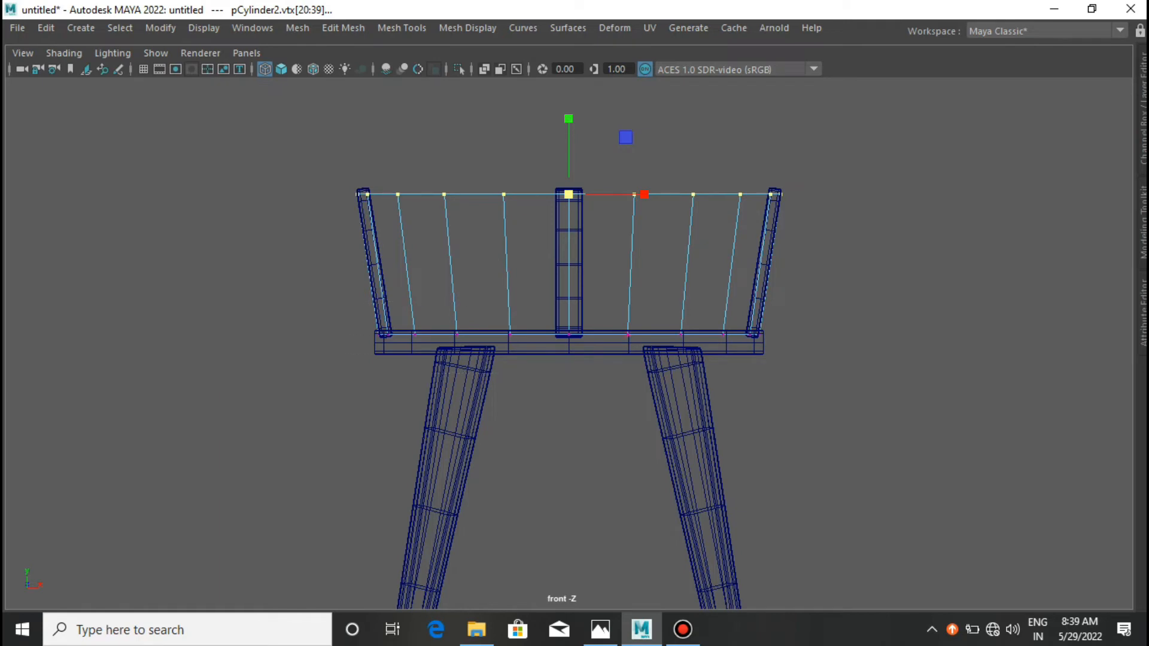
Refine the widths of the cylinder's top and bottom vertex rings so its wall follows the slanted posts
drag(568, 194, 564, 194)
key(ctrl+z)
drag(569, 264, 565, 264)
drag(351, 313, 910, 331)
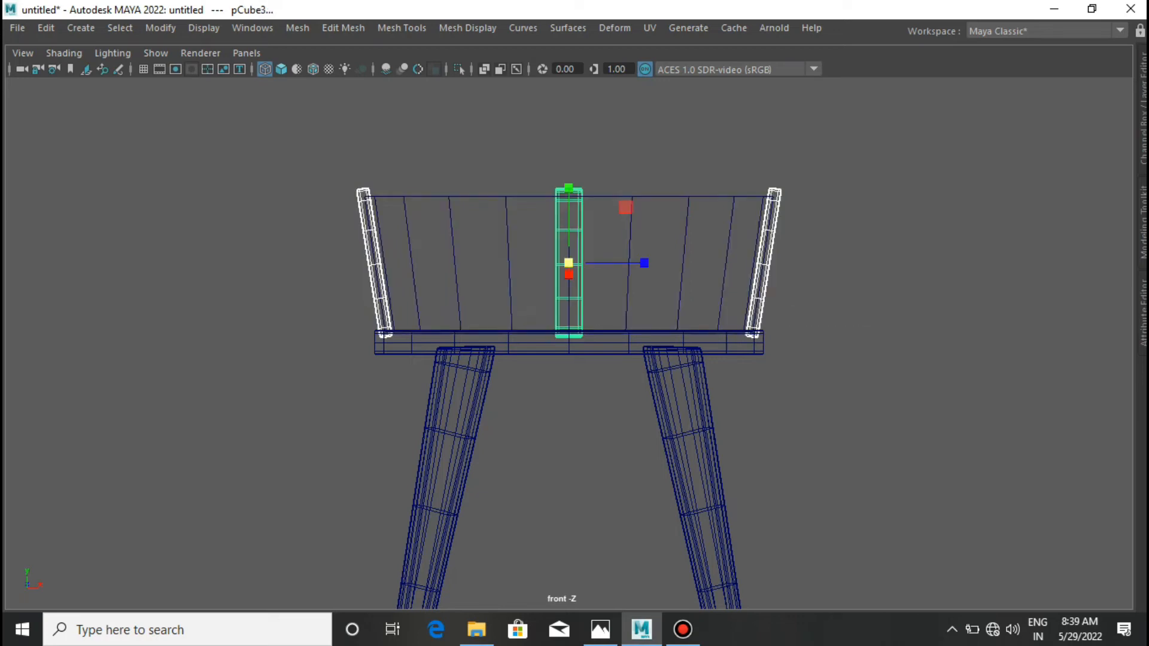
key(ctrl+z)
key(ctrl+z)
key(ctrl+z)
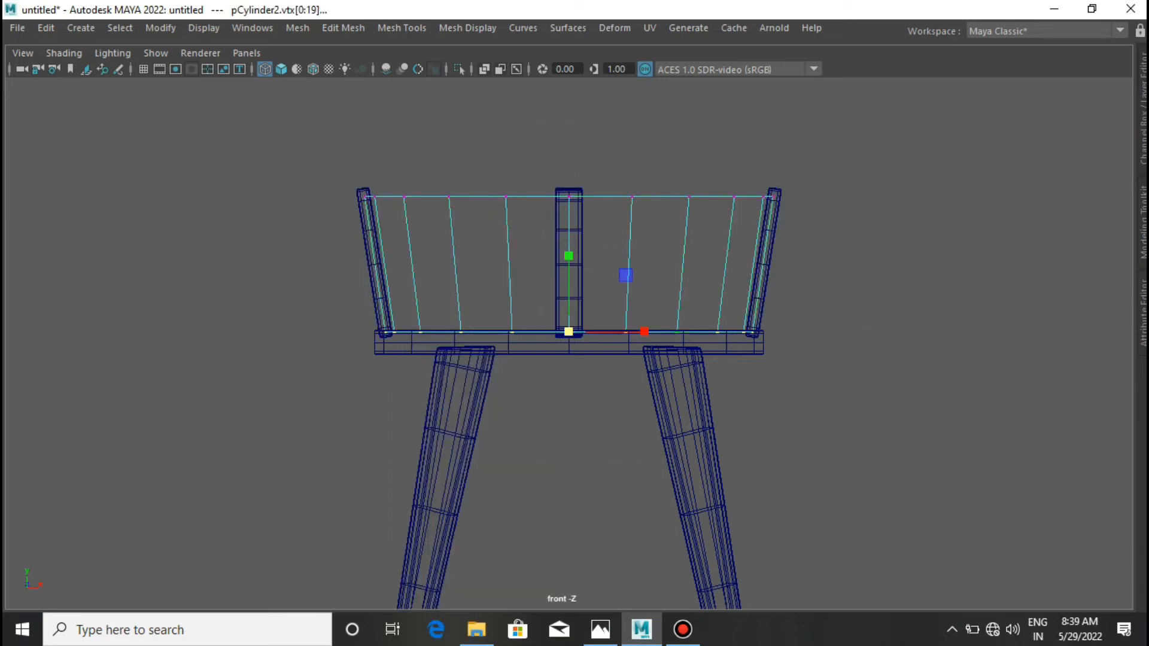
Select the faces of the cylinder's front half and delete them
drag(568, 252, 578, 209)
key(space)
key(space)
drag(749, 313, 804, 313)
right_drag(672, 166, 650, 206)
drag(321, 162, 536, 346)
key(Delete)
Delete the remaining unneeded cylinder faces to leave only the curved back wall between the posts
key(space)
alt+drag(700, 295, 684, 401)
key(space)
drag(683, 400, 597, 401)
drag(624, 335, 537, 501)
key(Delete)
click(592, 333)
Select the curved backrest in the shaded perspective view and reverse its face normals
key(space)
drag(592, 333, 593, 281)
alt+drag(593, 359, 551, 282)
scroll(551, 281, up, 4)
key(5)
click(514, 251)
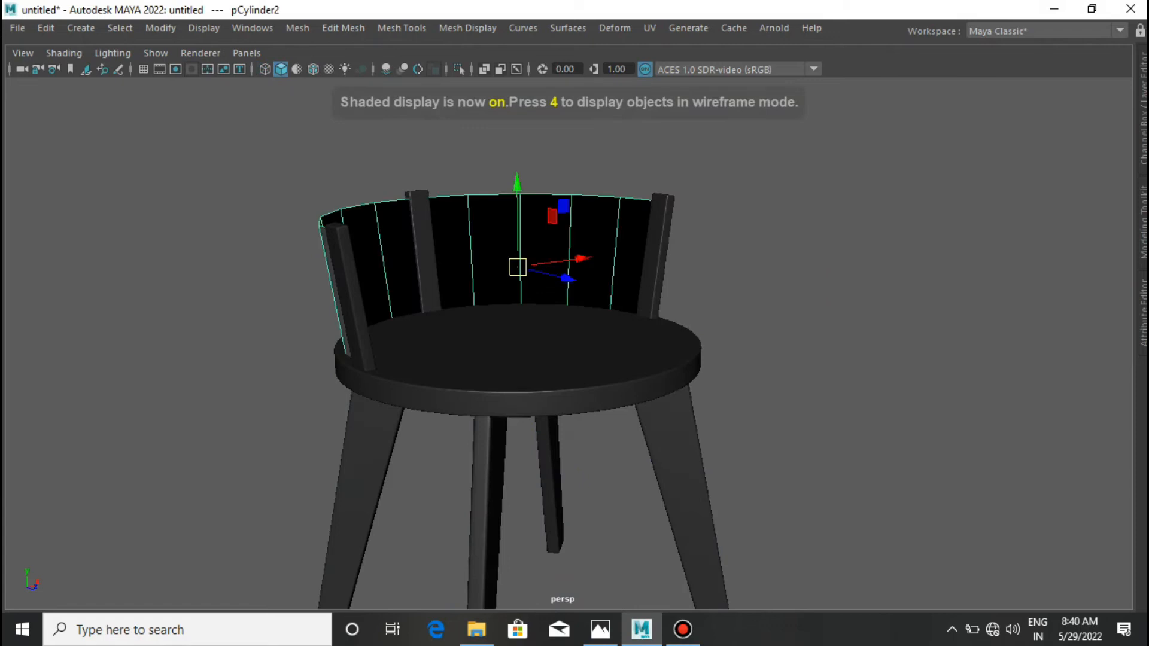
click(467, 28)
click(481, 104)
click(754, 198)
Insert evenly spaced horizontal and vertical edge loops to divide the backrest into a dense grid
scroll(574, 299, up, 2)
mouse_move(574, 299)
alt+mouse_down()
mouse_move(598, 341)
mouse_move(496, 263)
mouse_move(560, 284)
alt+mouse_up()
click(560, 269)
shift+right_drag(625, 182, 542, 184)
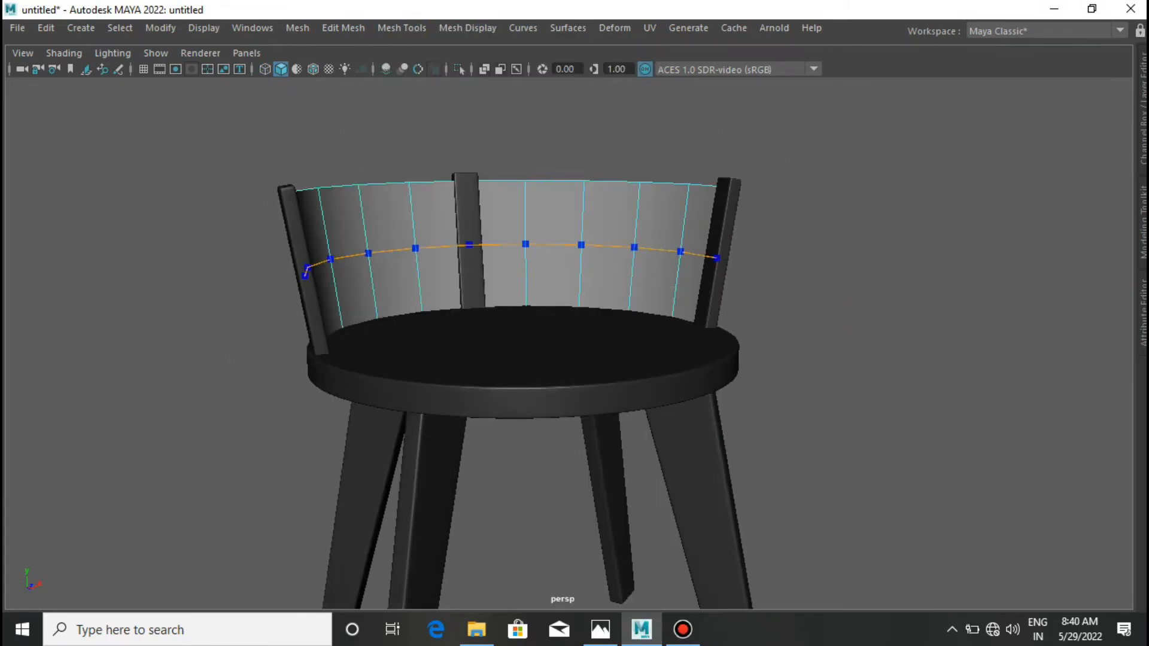
ctrl+middle_click(526, 213)
ctrl+middle_click(526, 197)
ctrl+middle_click(525, 230)
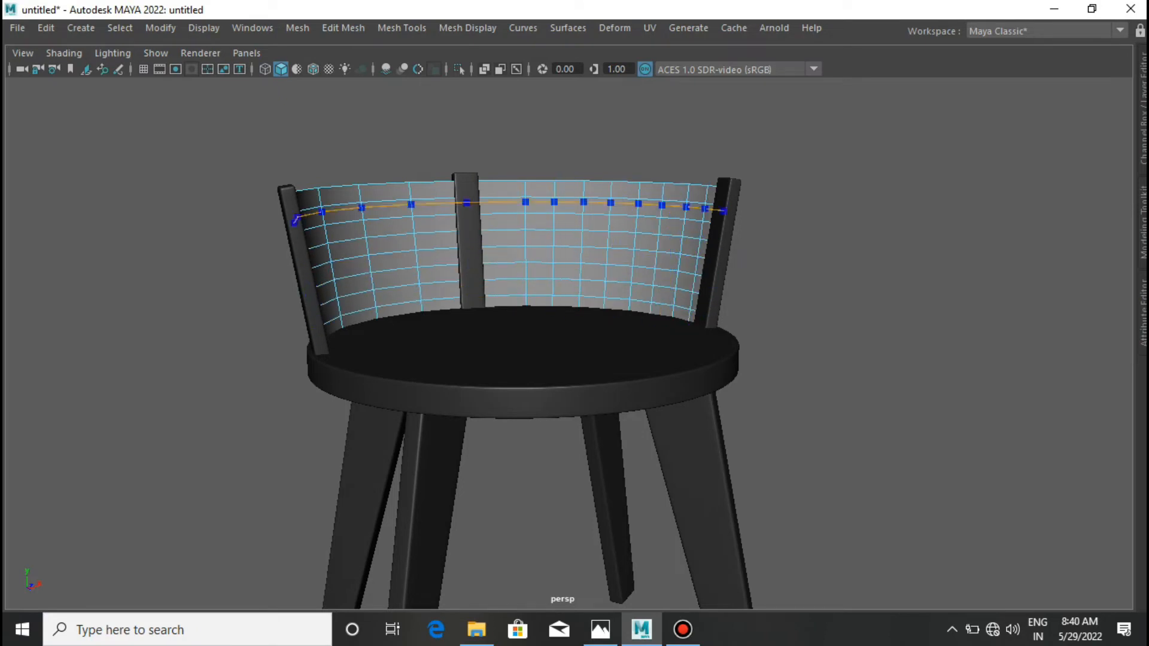
alt+drag(554, 162, 676, 222)
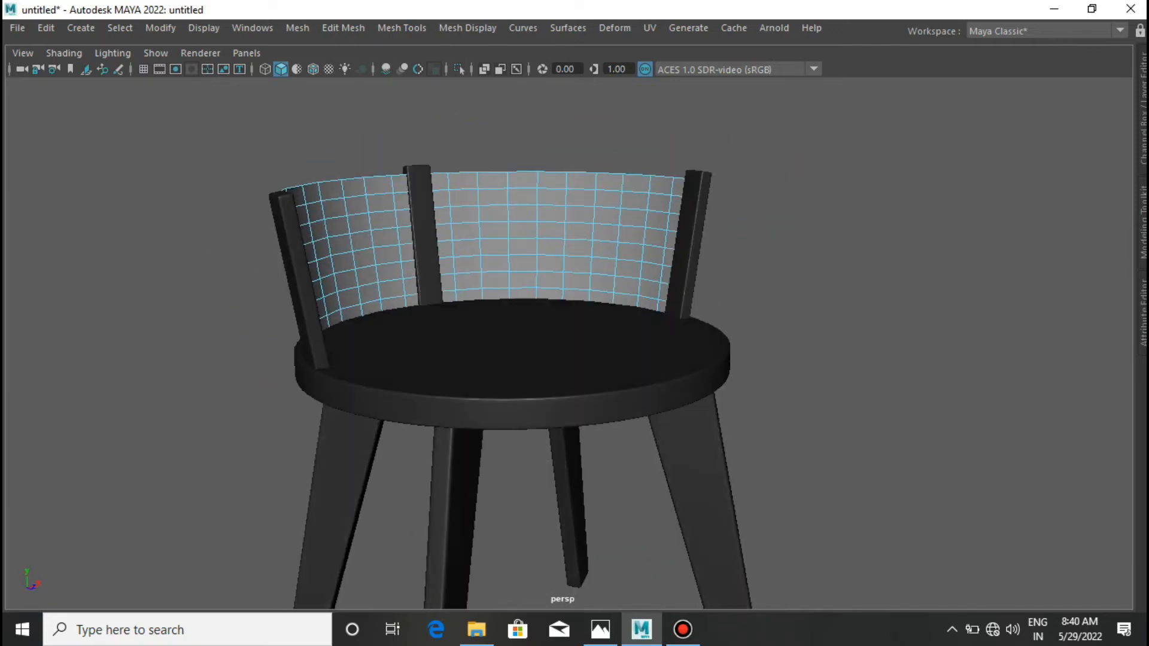
shift+right_click(512, 200)
Extrude all backrest faces individually, with Keep Faces Together off and an offset of 0.05
right_click(510, 173)
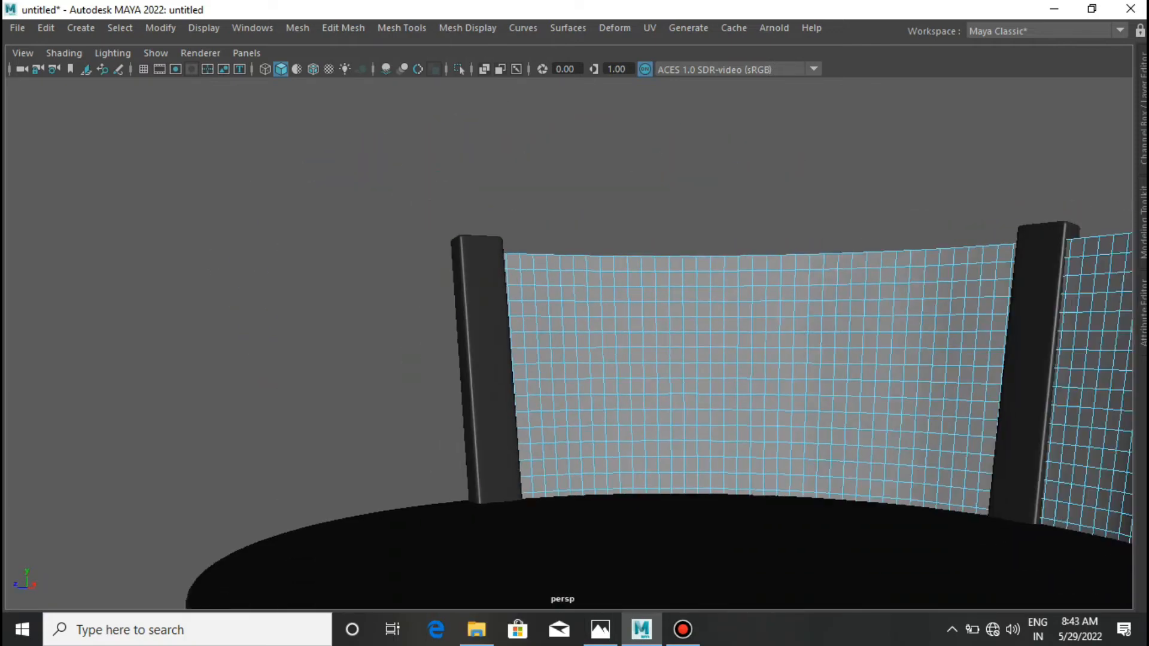
scroll(615, 300, down, 2)
double_click(615, 299)
key(ctrl+e)
click(957, 432)
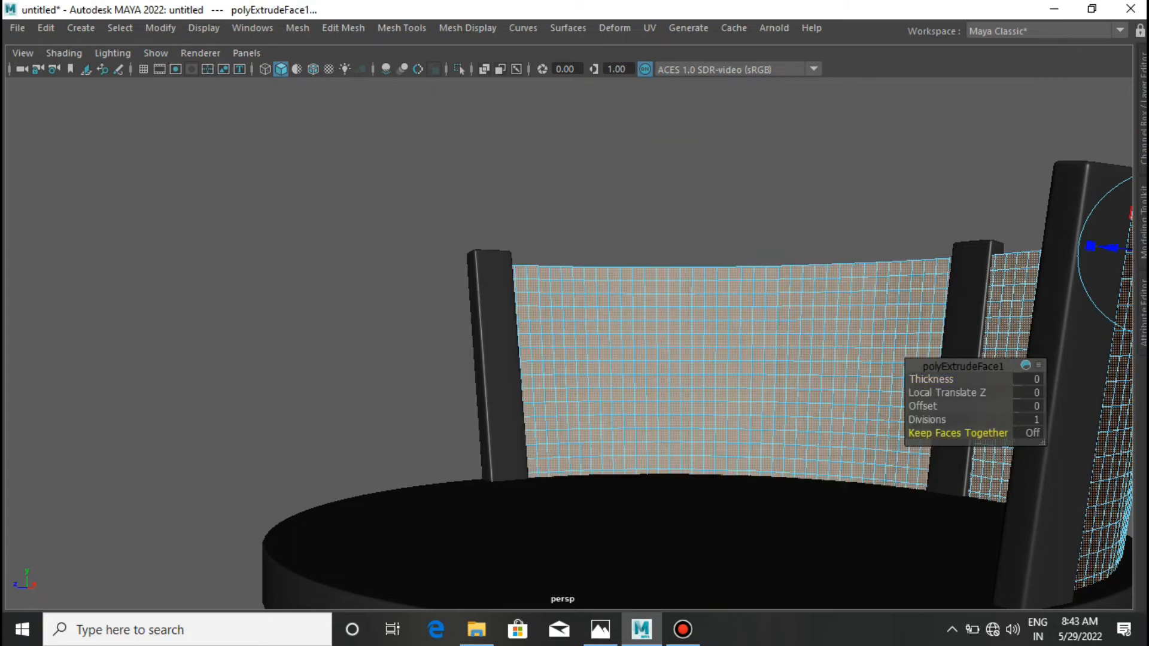
drag(923, 406, 940, 406)
scroll(778, 353, up, 8)
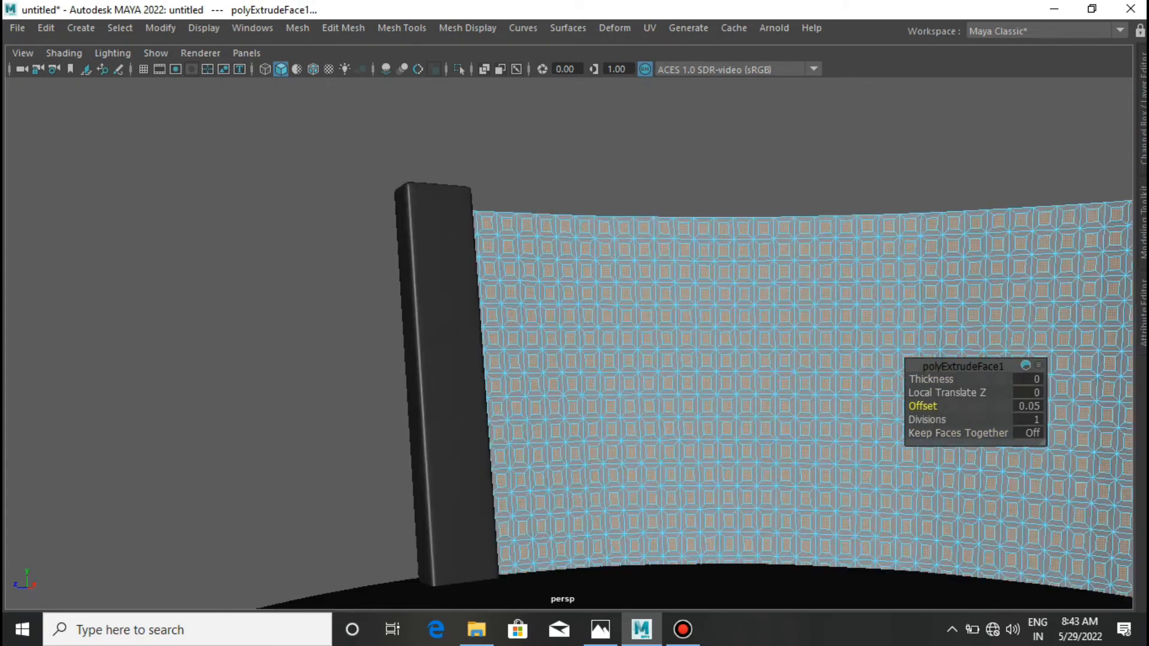
Delete the inset faces to open square holes across the backrest grid and return to object mode
scroll(778, 353, up, 5)
scroll(673, 165, down, 12)
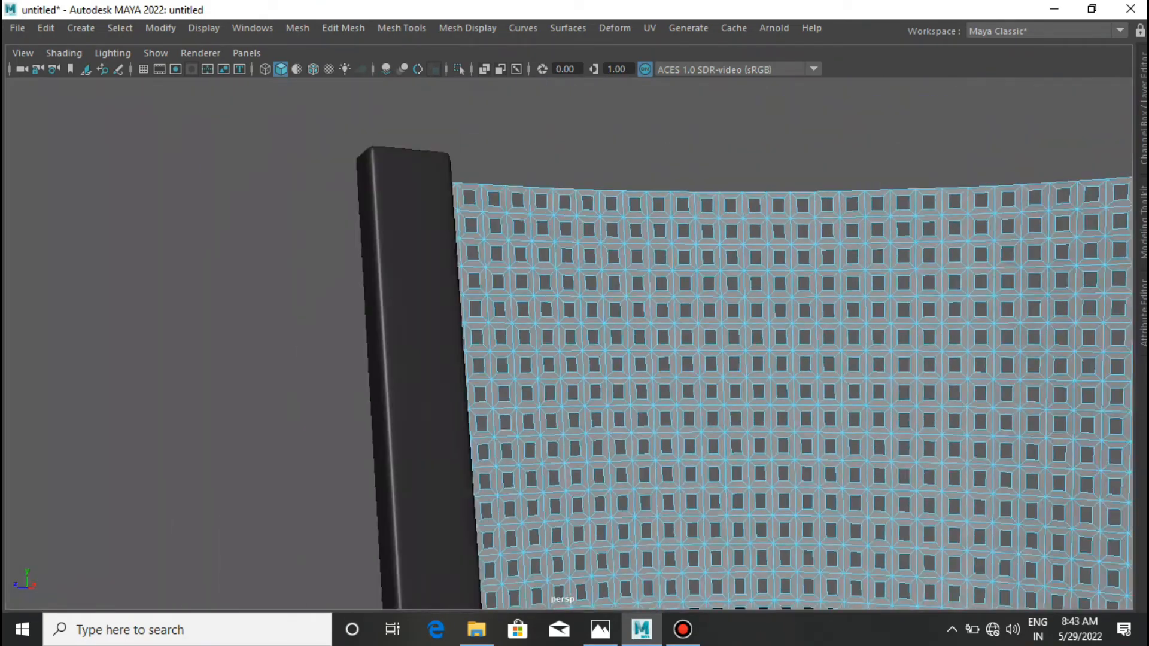
right_drag(672, 165, 755, 141)
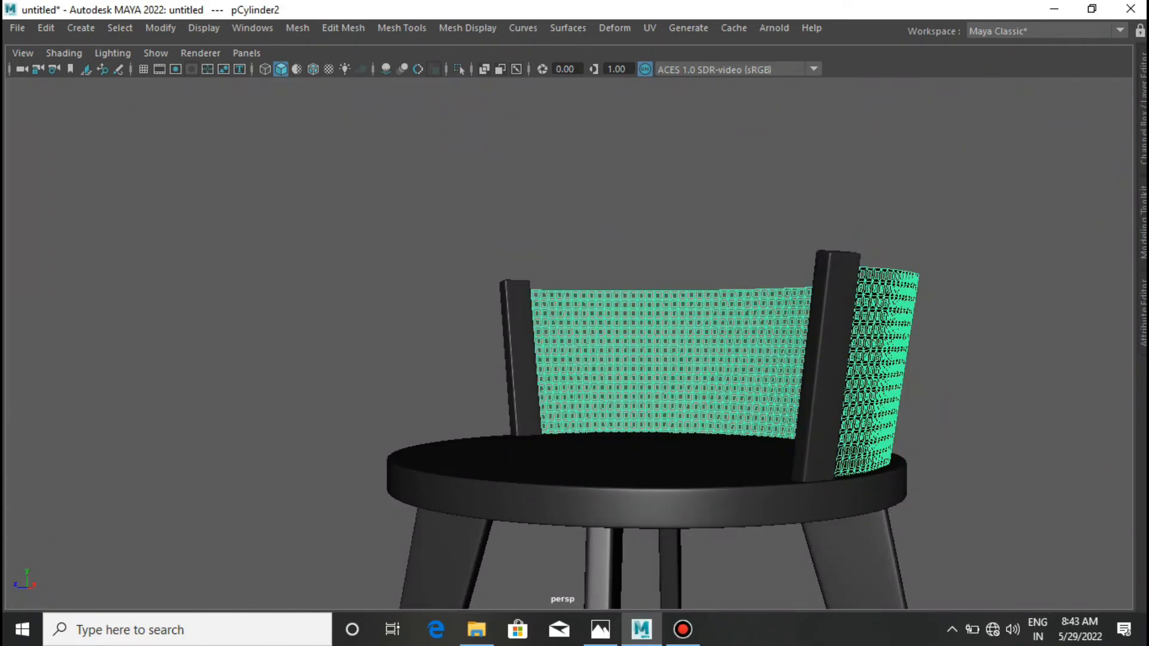
scroll(658, 359, down, 4)
alt+drag(628, 335, 775, 293)
right_drag(774, 165, 858, 142)
click(857, 141)
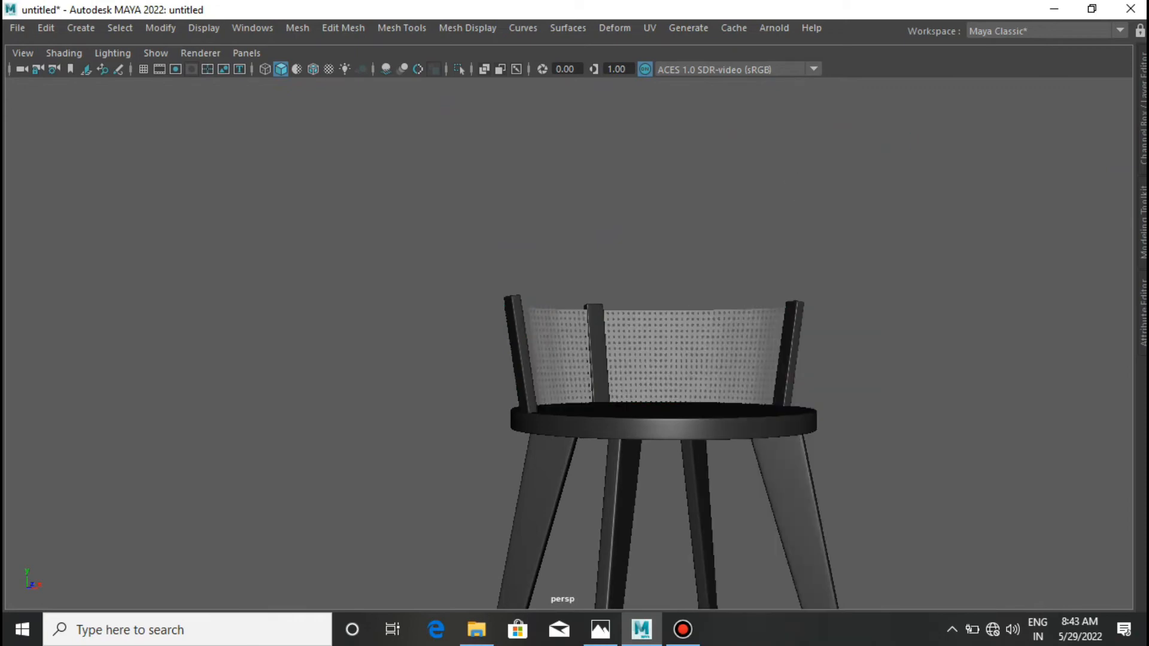
Preview the perforated backrest smoothed and assign it the chair's existing dark material
click(692, 358)
key(3)
scroll(693, 359, up, 6)
scroll(692, 359, up, 5)
scroll(692, 359, down, 9)
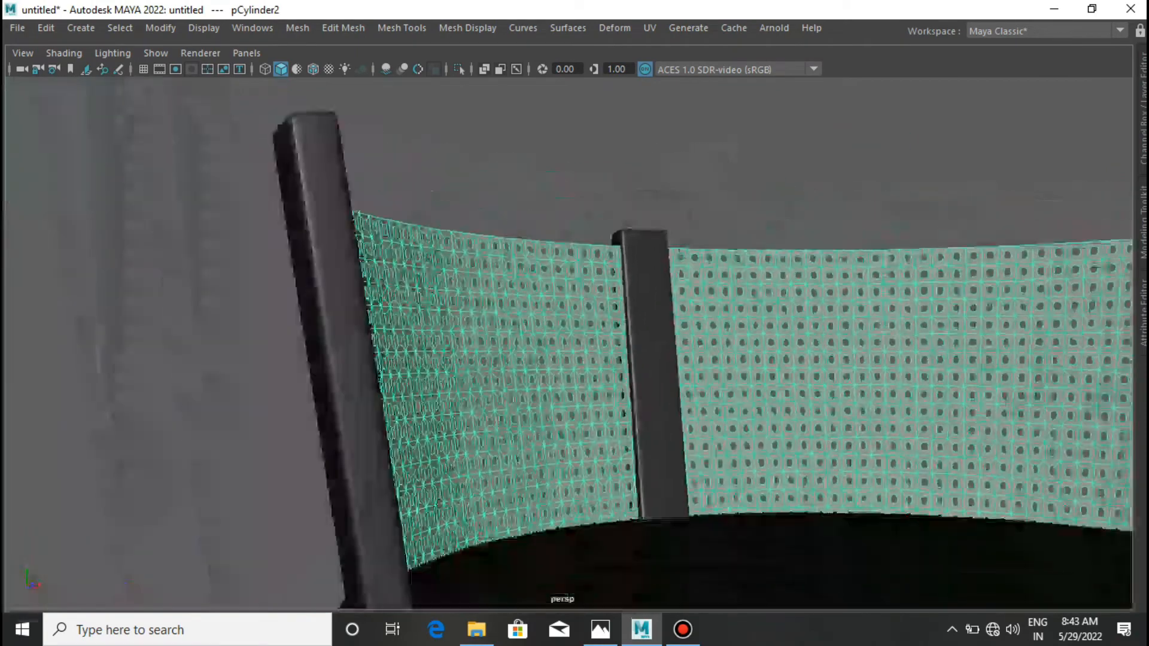
alt+drag(692, 359, 640, 397)
right_drag(782, 299, 898, 575)
click(981, 509)
Extrude all backrest faces with Keep Faces Together on and a thickness of 0.01
scroll(838, 419, down, 3)
mouse_move(837, 418)
alt+mouse_down()
mouse_move(647, 371)
mouse_move(759, 374)
mouse_move(826, 443)
mouse_move(886, 428)
mouse_move(706, 401)
mouse_move(838, 437)
alt+mouse_up()
scroll(796, 413, up, 5)
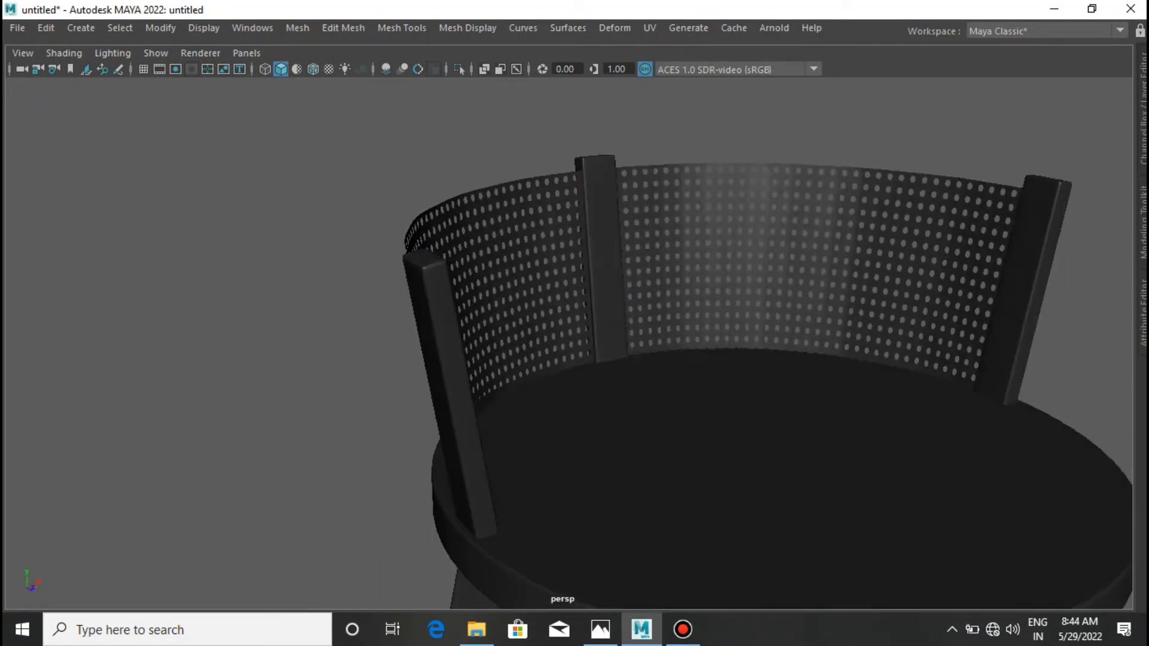
click(801, 287)
key(ctrl+F11)
key(ctrl+e)
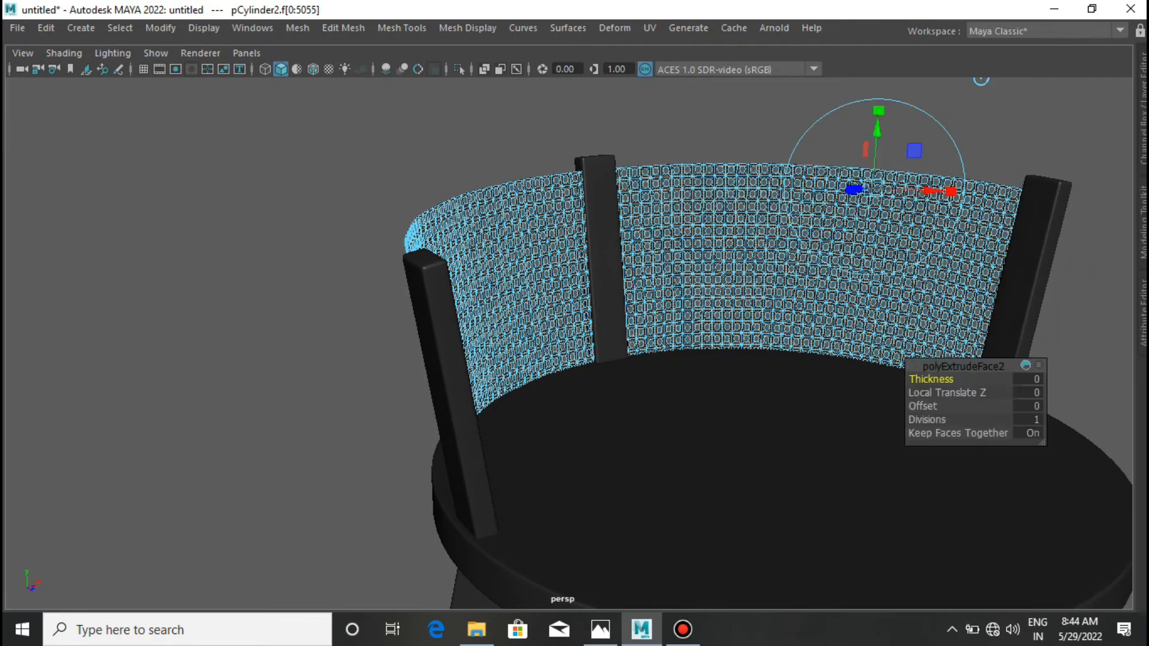
scroll(746, 215, up, 5)
middle_drag(746, 216, 796, 215)
key(ctrl+z)
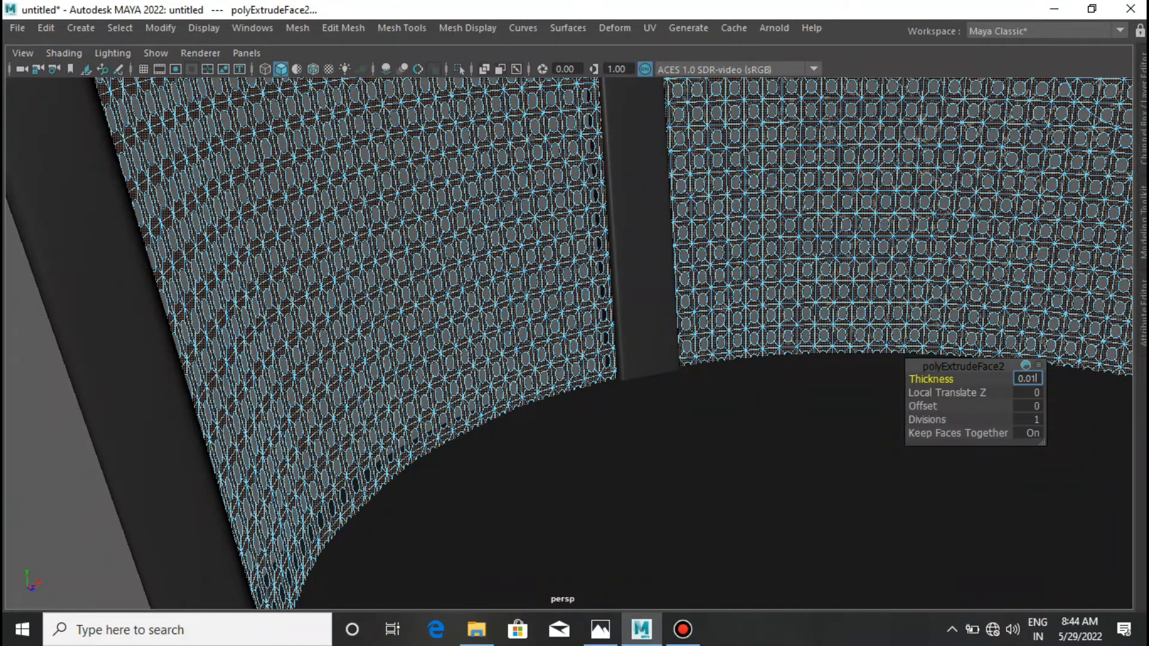
key(Return)
key(q)
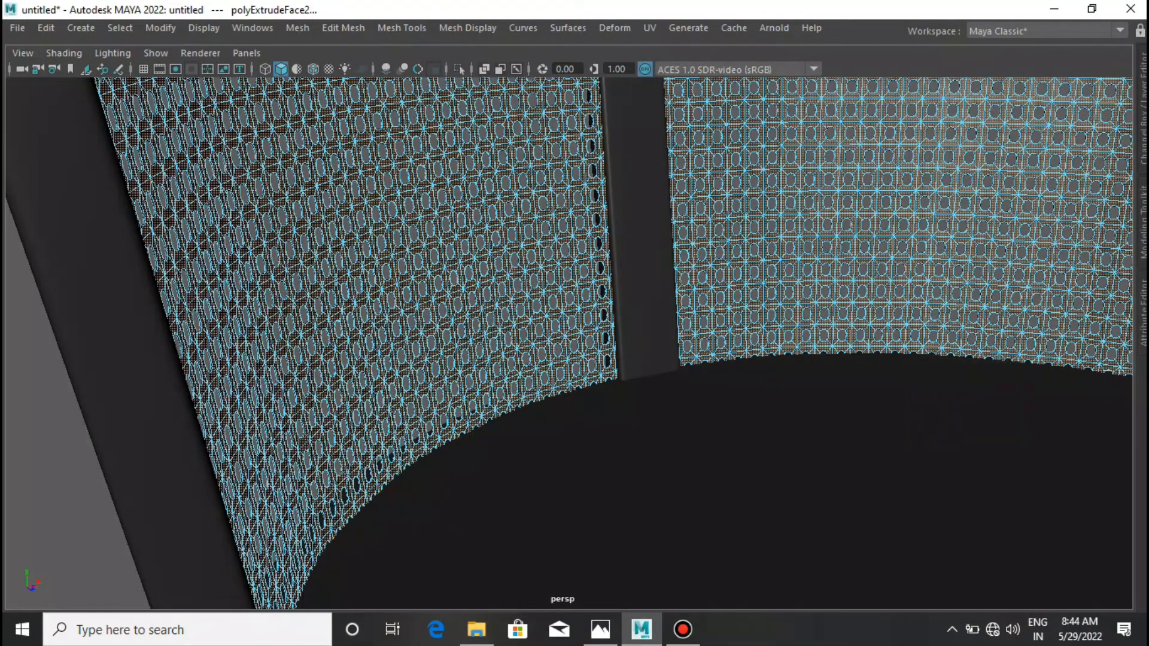
Preview the thickened backrest smoothed and return to object mode with nothing selected
scroll(568, 343, down, 5)
key(3)
click(559, 330)
right_drag(736, 165, 804, 142)
click(804, 129)
scroll(804, 128, down, 4)
alt+drag(804, 264, 725, 232)
scroll(721, 232, down, 4)
Create a polygon torus at the top of the posts and scale it to the backrest's circle in the wireframe top view
key(space)
shift+right_click(755, 229)
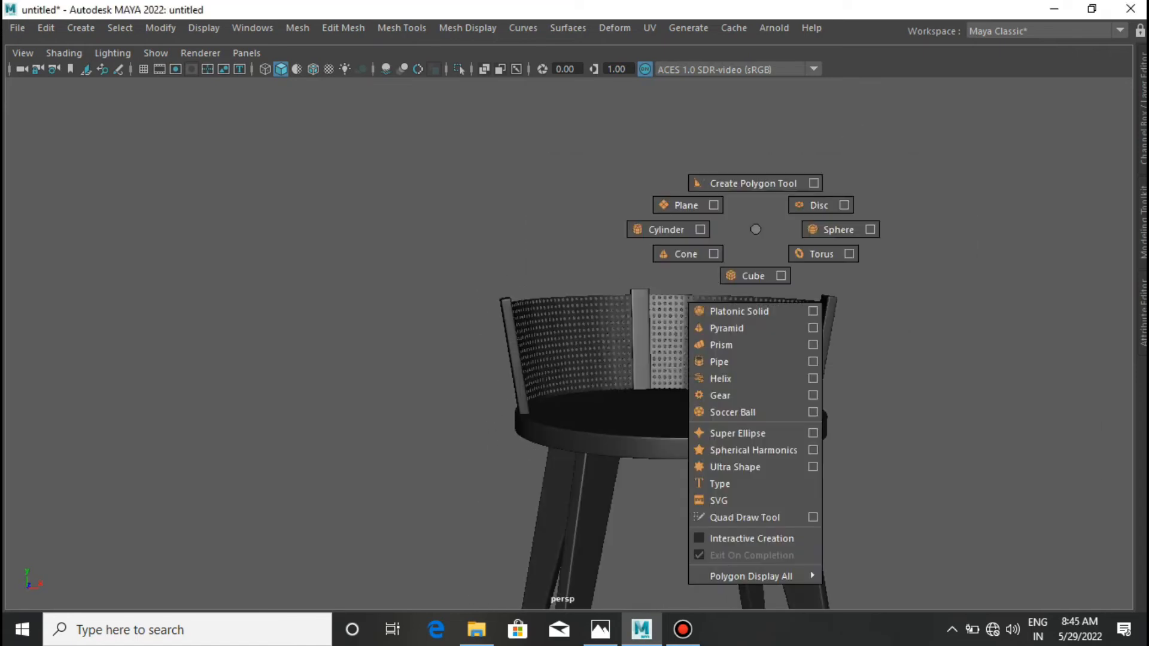
shift+right_drag(756, 229, 821, 253)
drag(670, 337, 654, 268)
key(space)
key(r)
drag(568, 223, 766, 225)
key(space)
drag(754, 277, 667, 275)
key(f)
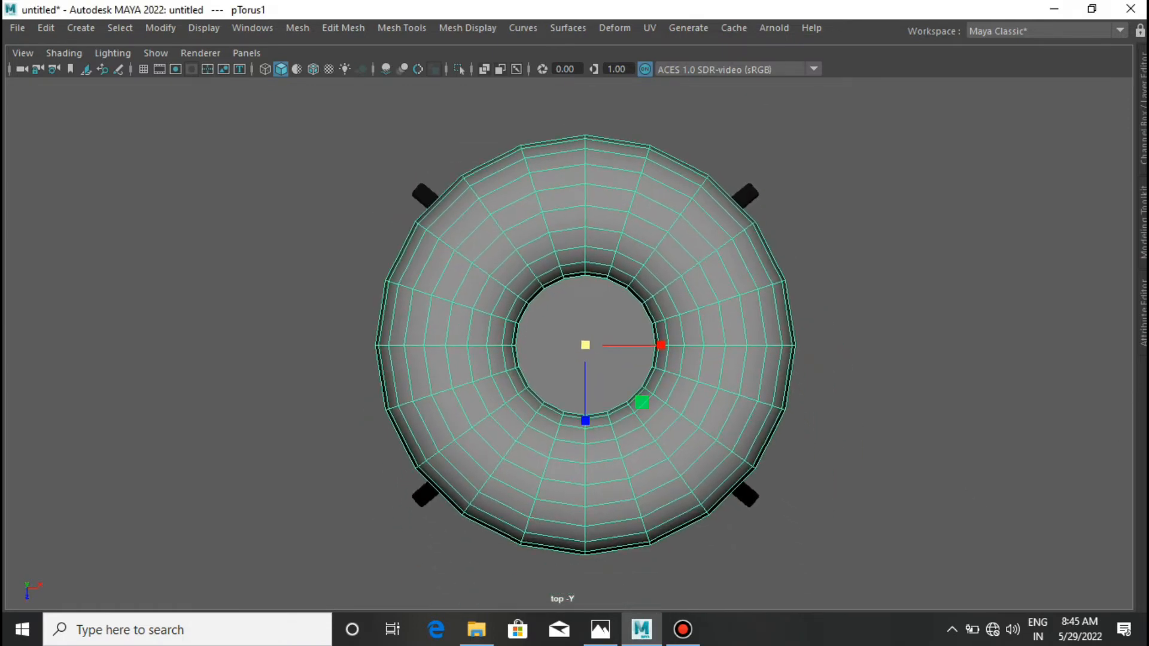
key(4)
drag(585, 345, 582, 346)
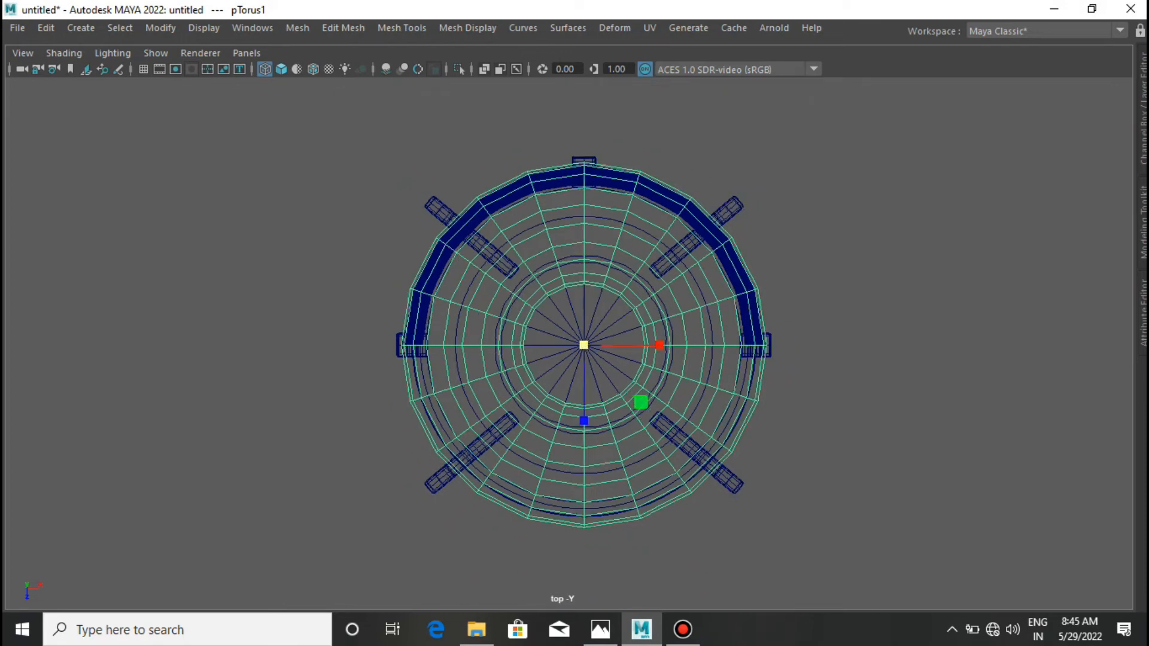
Set the torus radius to 1.41, its section radius to 0.18 and its axis subdivisions to 40
key(ctrl+a)
click(1029, 113)
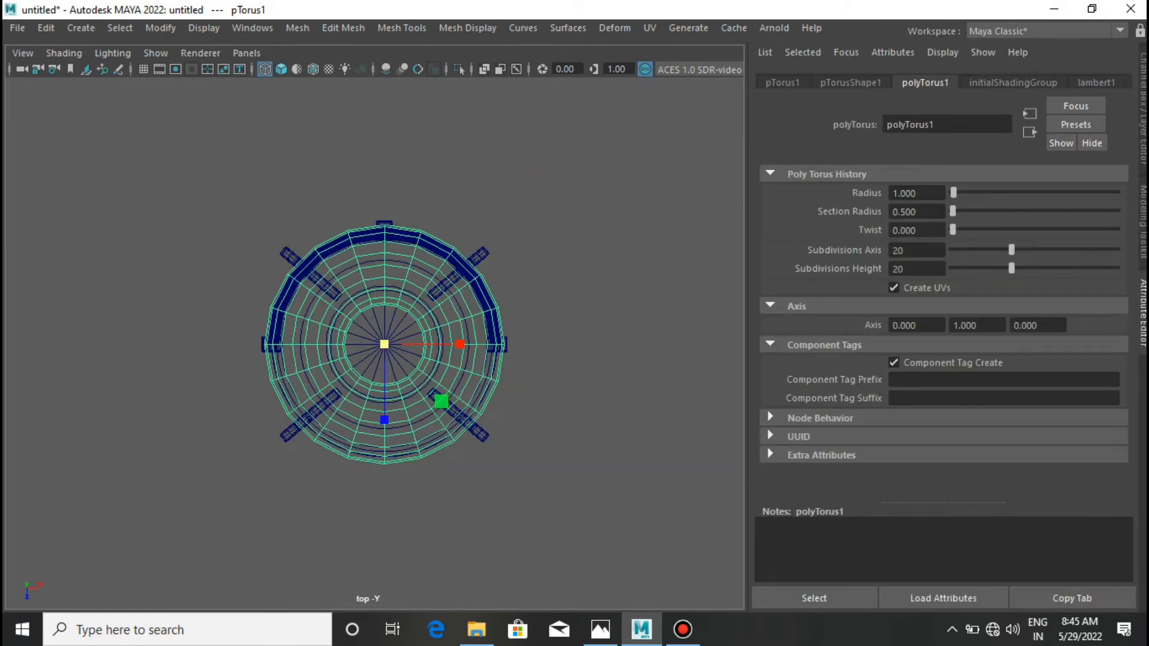
mouse_move(953, 192)
mouse_down()
mouse_move(953, 211)
mouse_move(891, 211)
mouse_move(932, 193)
mouse_up()
key(ctrl+z)
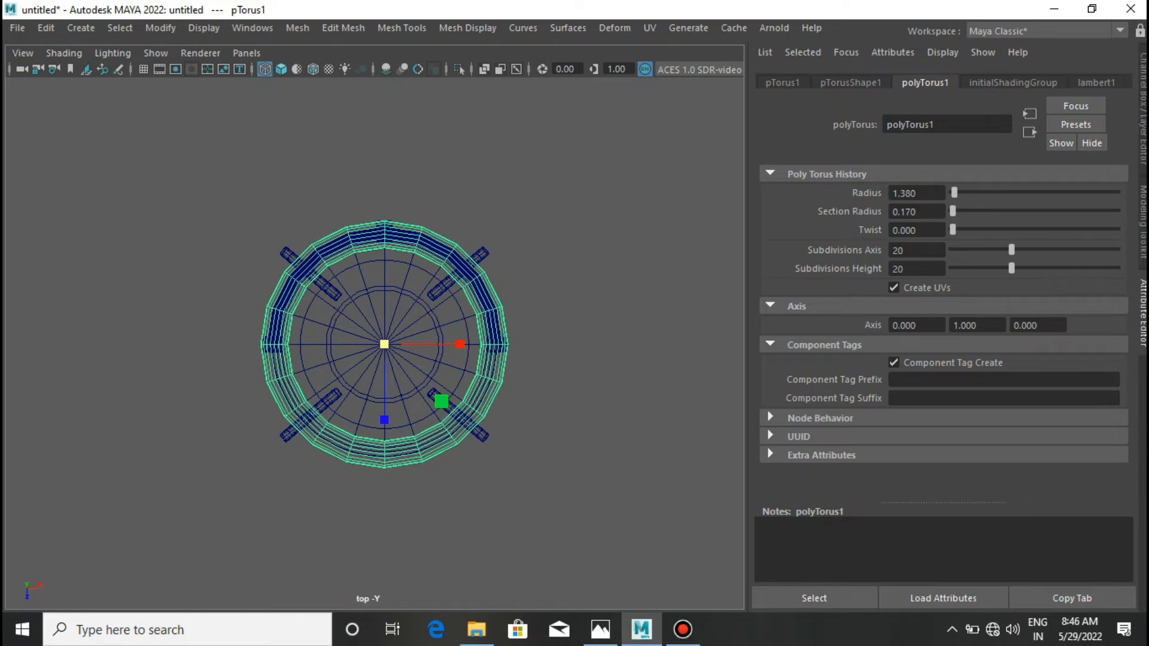
ctrl+drag(932, 193, 934, 192)
ctrl+drag(909, 211, 910, 211)
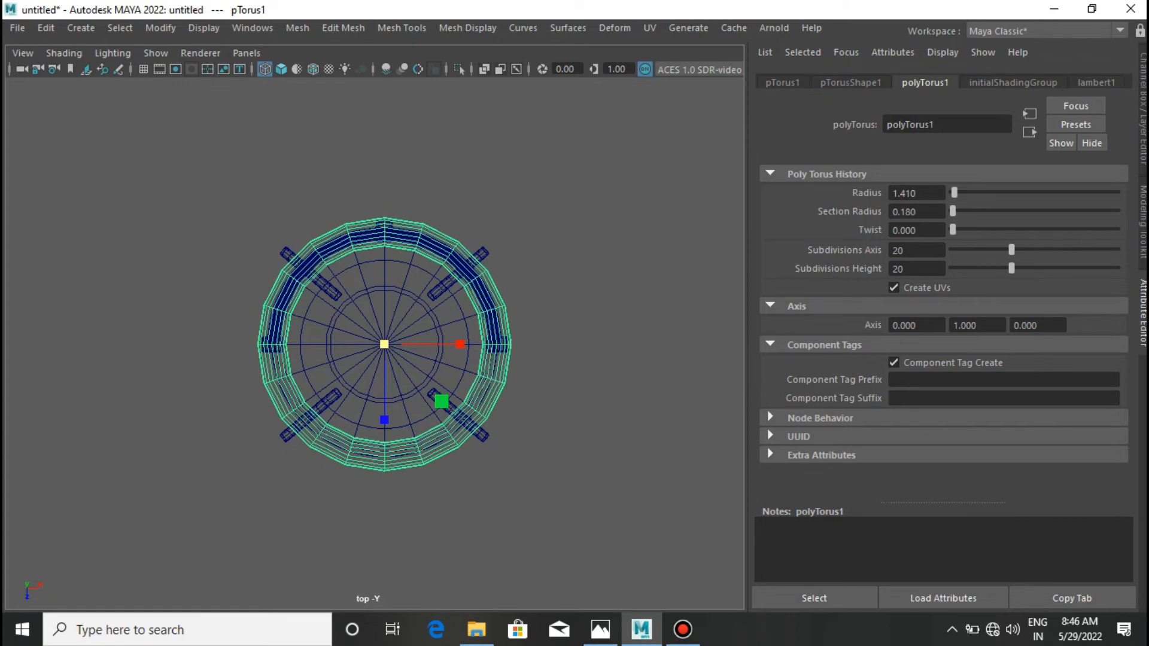
ctrl+drag(909, 250, 921, 250)
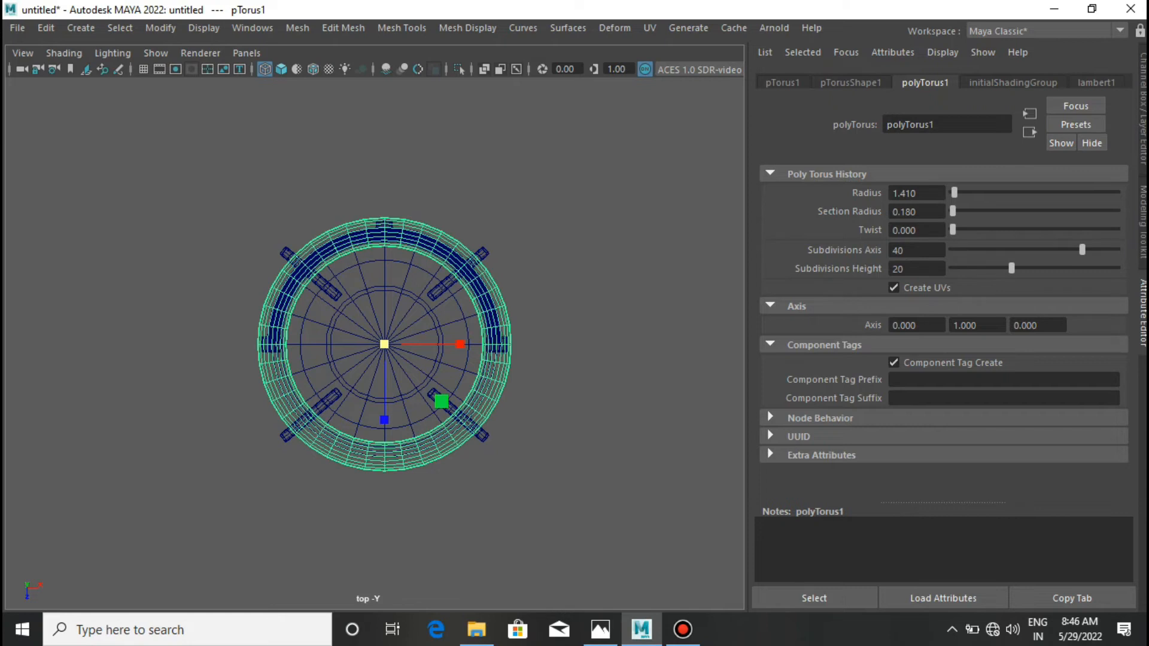
Delete the front half of the torus faces, keeping the arc above the backrest
scroll(373, 343, up, 4)
mouse_move(371, 182)
shift+right_down()
mouse_move(371, 252)
mouse_move(371, 181)
shift+right_up()
click(1144, 313)
right_drag(646, 166, 646, 214)
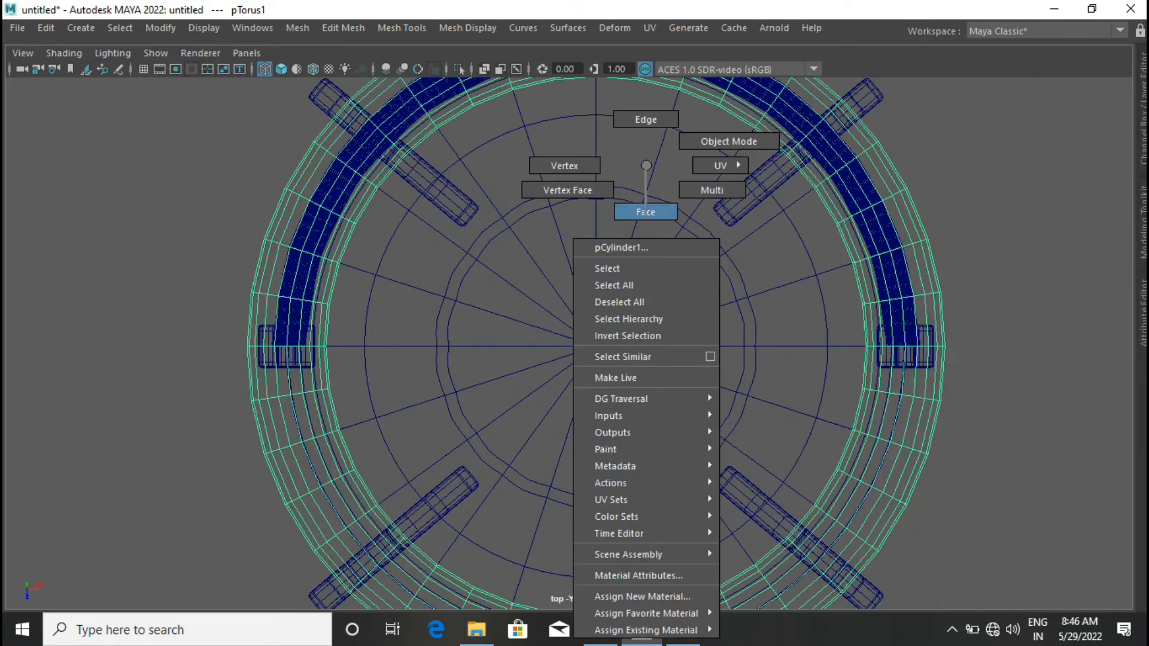
scroll(646, 213, down, 4)
drag(641, 549, 806, 557)
key(Delete)
Select the vertices at both open ends of the half torus and move them slightly forward
right_drag(605, 165, 562, 167)
drag(346, 336, 790, 410)
drag(585, 415, 586, 421)
Select the open border edges at both ends of the half-torus rail and fill the holes
key(space)
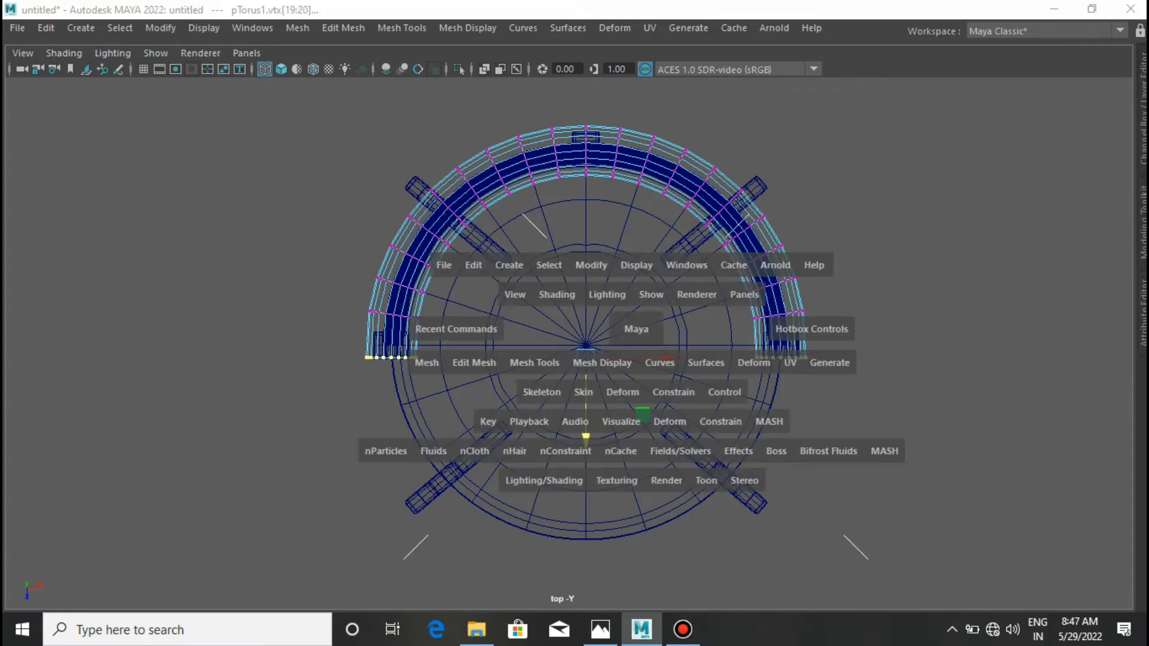
key(space)
right_drag(849, 164, 874, 152)
scroll(873, 153, up, 3)
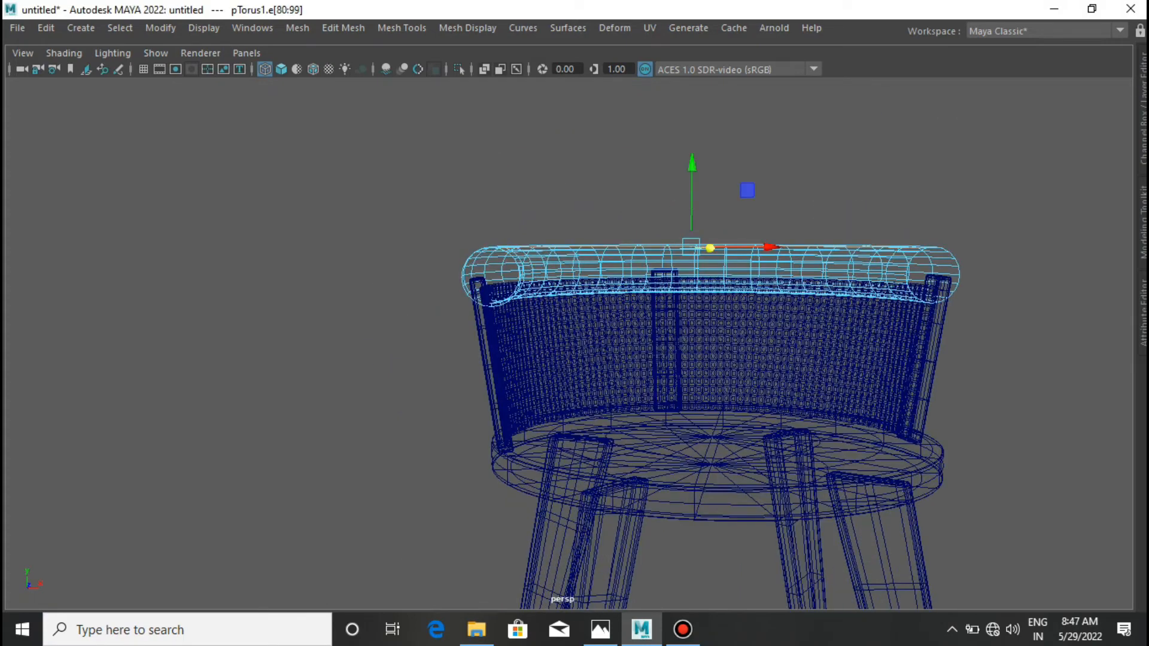
scroll(712, 335, up, 4)
alt+drag(741, 287, 688, 317)
double_click(411, 257)
scroll(412, 257, down, 3)
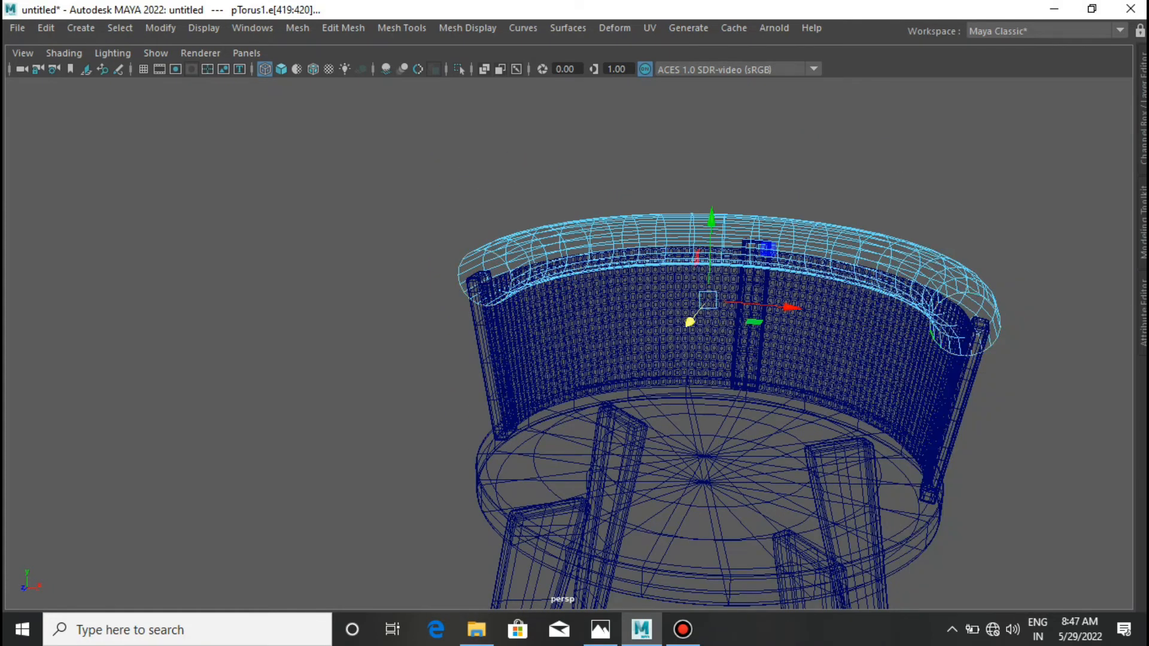
key(5)
mouse_move(658, 240)
alt+mouse_down()
mouse_move(638, 258)
mouse_move(753, 266)
alt+mouse_up()
In the side view, move the rail's end vertices forward beyond the side posts
key(space)
right_drag(586, 164, 504, 166)
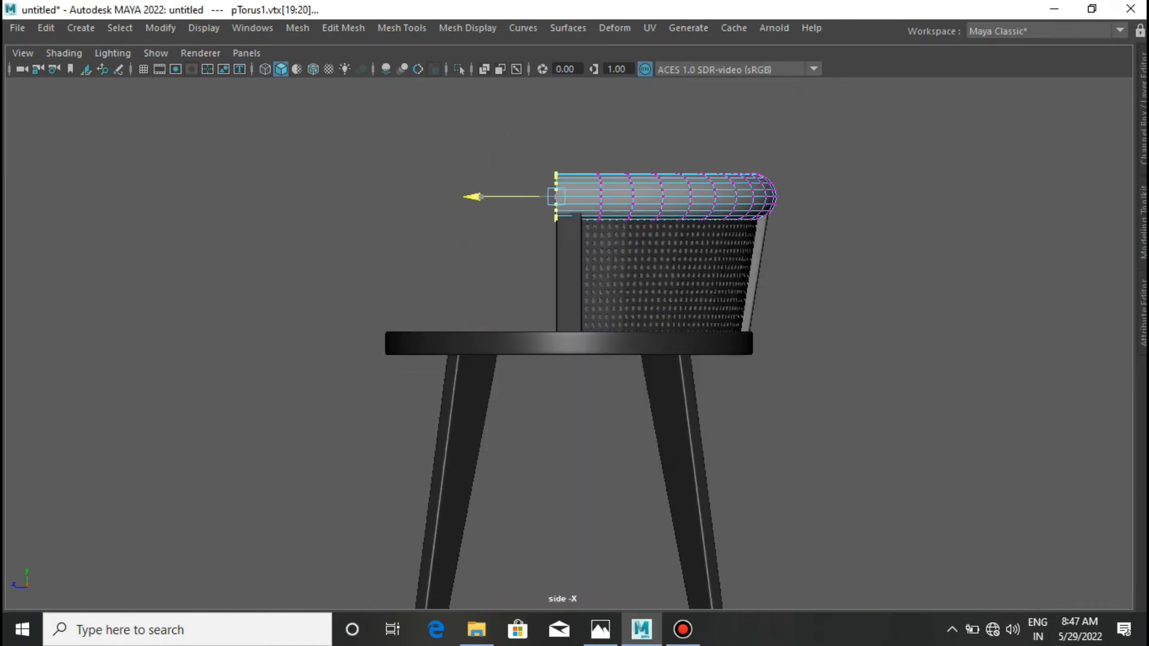
key(space)
Insert edge loops across the lengthened sections at both ends of the rail
drag(613, 190, 638, 265)
shift+right_drag(639, 265, 556, 265)
ctrl+middle_click(563, 341)
ctrl+middle_click(564, 341)
ctrl+middle_click(598, 342)
alt+middle_drag(583, 108, 560, 228)
ctrl+middle_click(560, 229)
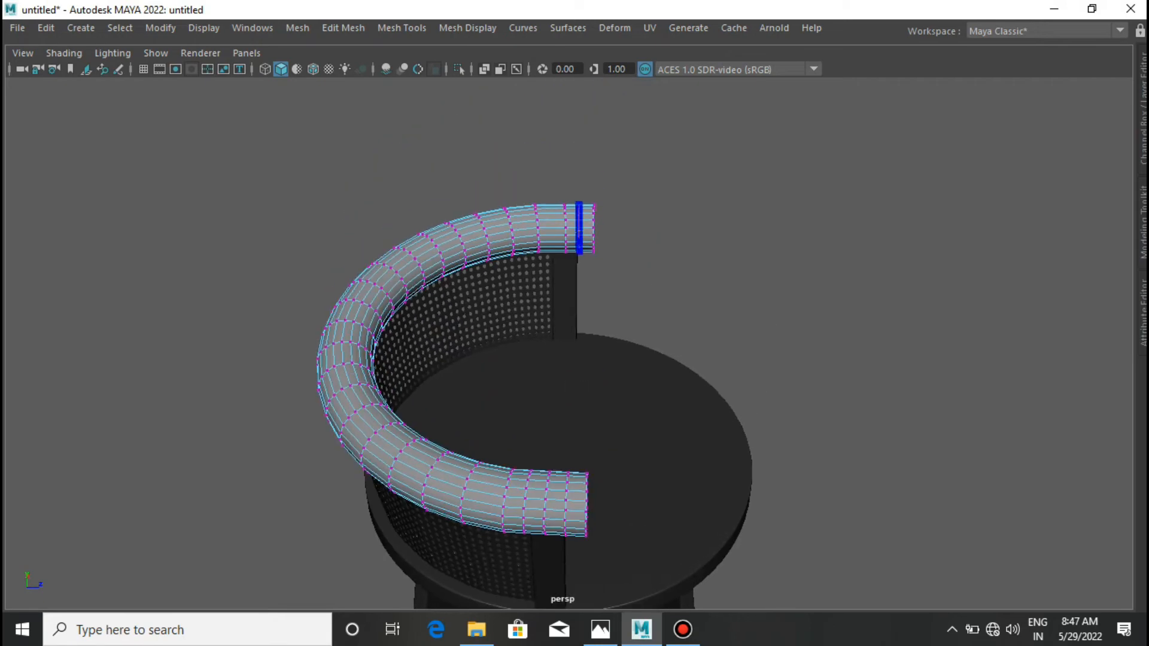
Extrude both end-cap faces of the rail outward and inset them with a further extrusion
scroll(562, 335, down, 3)
alt+drag(574, 335, 527, 304)
scroll(574, 305, up, 3)
right_drag(673, 165, 673, 213)
click(677, 229)
shift+click(534, 312)
key(ctrl+e)
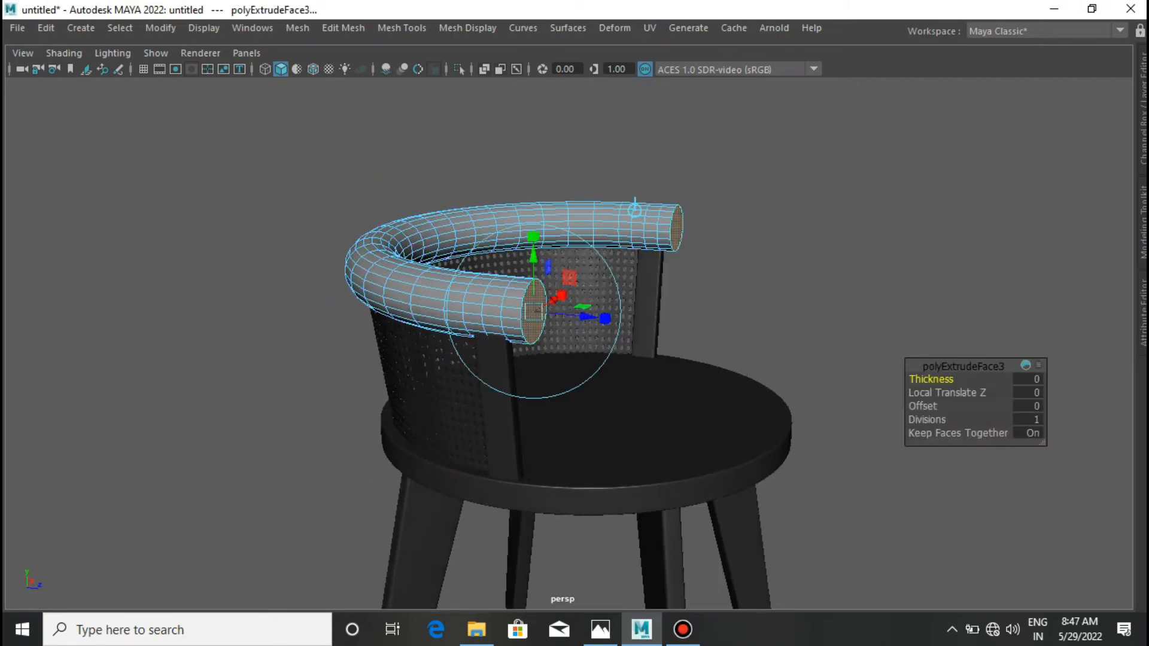
key(ctrl+e)
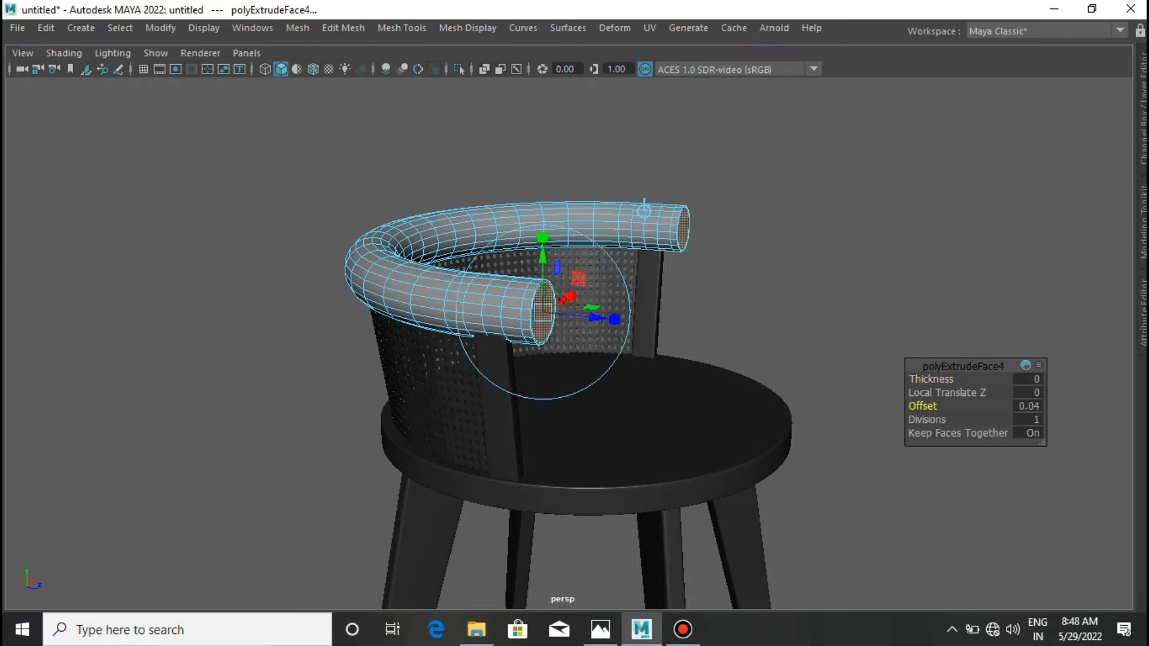
drag(927, 406, 929, 418)
key(q)
Extrude the ring of side faces at both rail ends with a thickness of 0.02 and an offset of 0.06
right_drag(636, 167, 635, 210)
scroll(538, 305, up, 3)
click(501, 298)
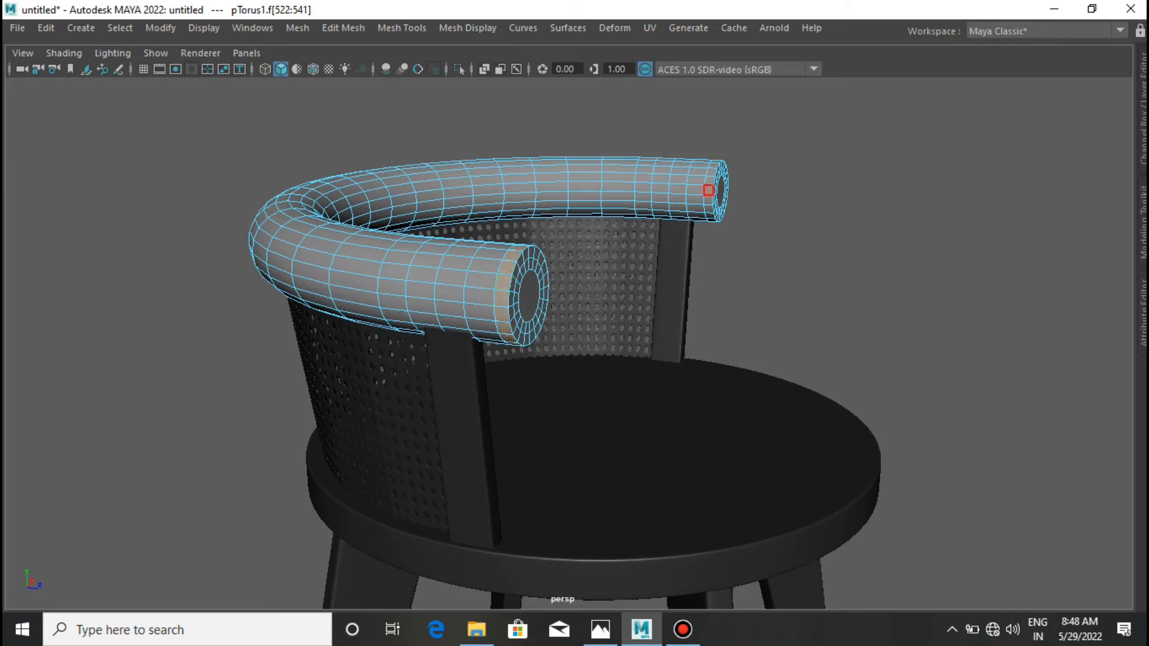
key(ctrl+e)
drag(931, 379, 931, 406)
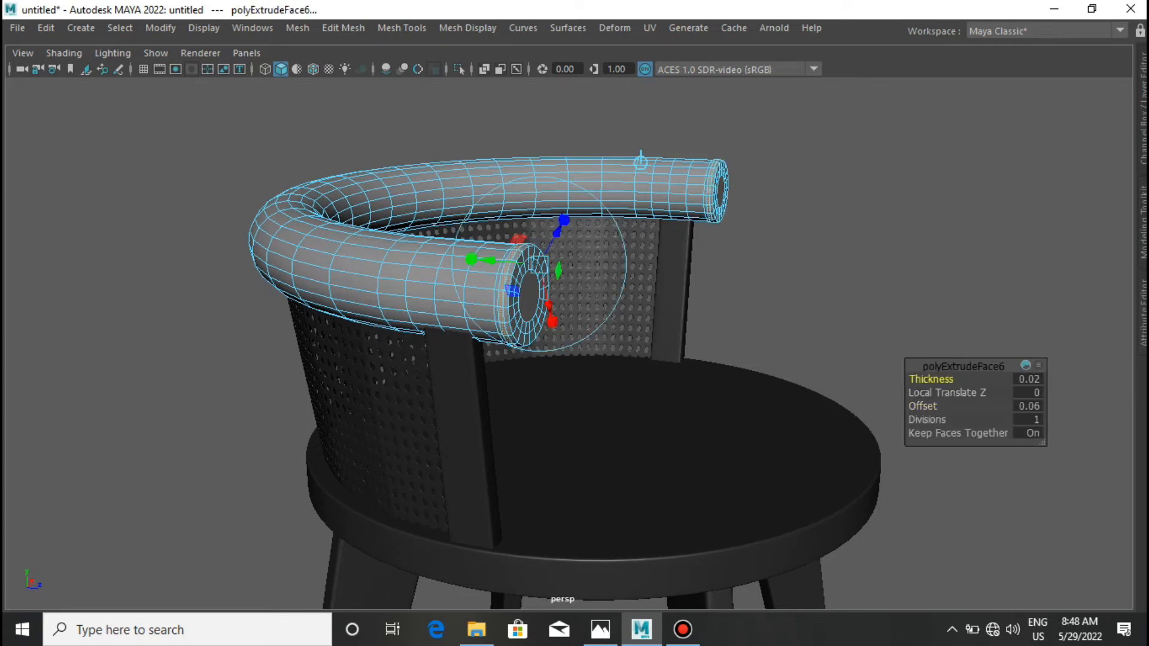
Select the edge loops around the rail near both ends and preview the rail smoothed
right_drag(769, 166, 867, 142)
click(867, 142)
scroll(838, 179, down, 4)
alt+drag(796, 239, 574, 329)
click(681, 248)
right_click(681, 248)
scroll(681, 248, up, 4)
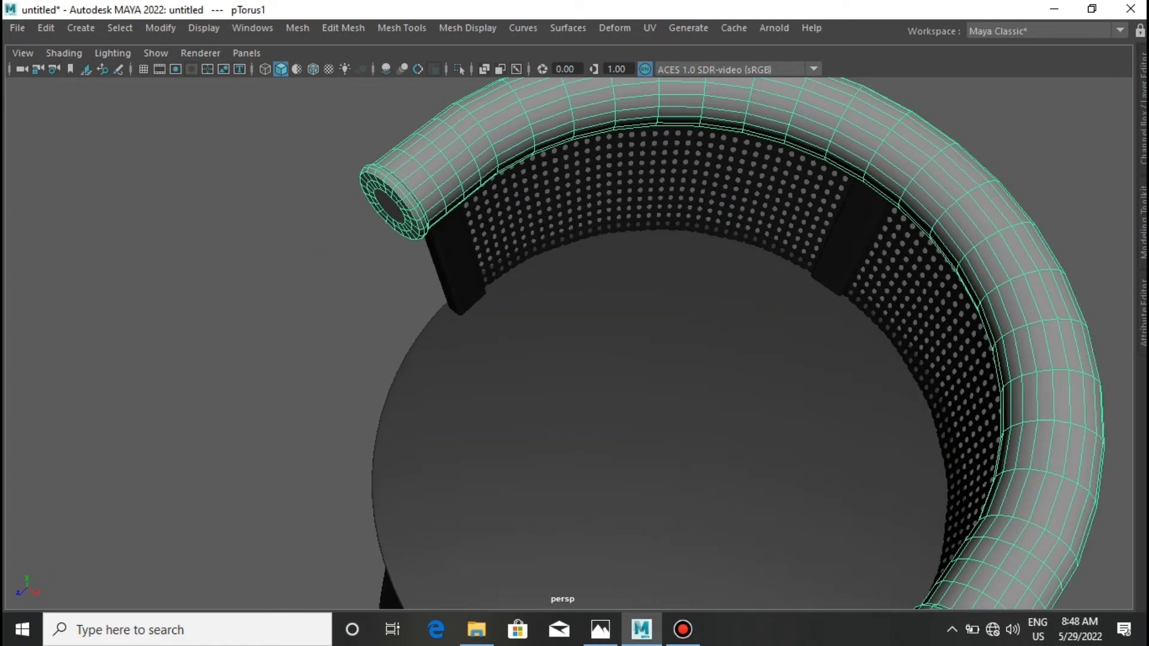
shift+right_click(494, 134)
right_drag(488, 136, 486, 90)
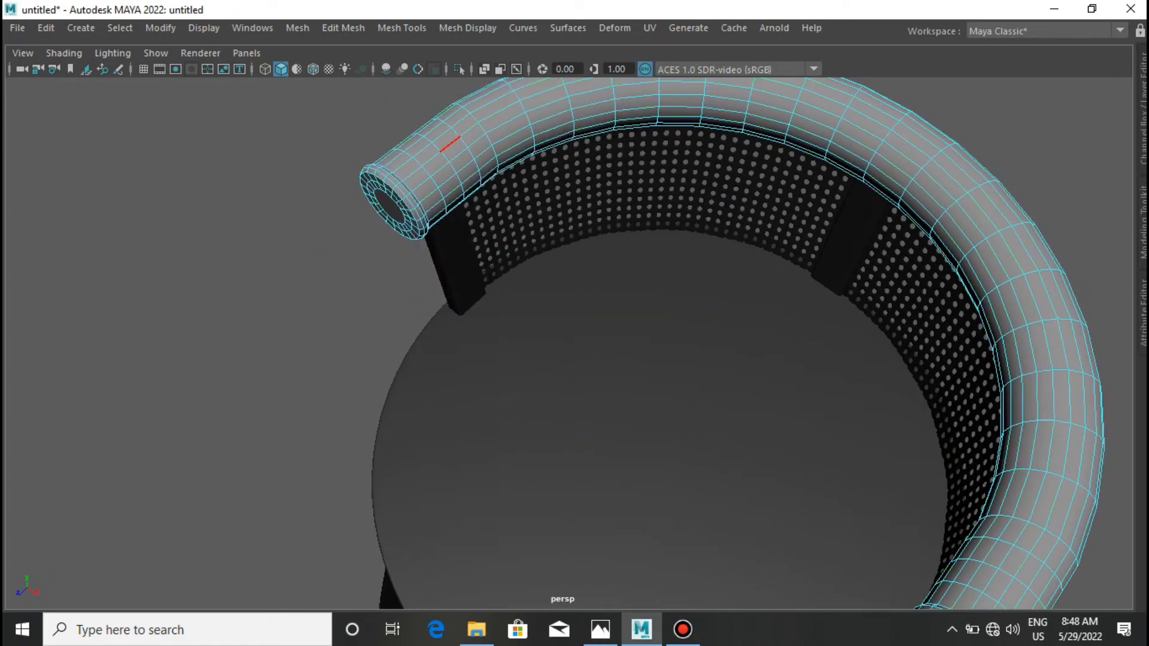
scroll(688, 341, down, 2)
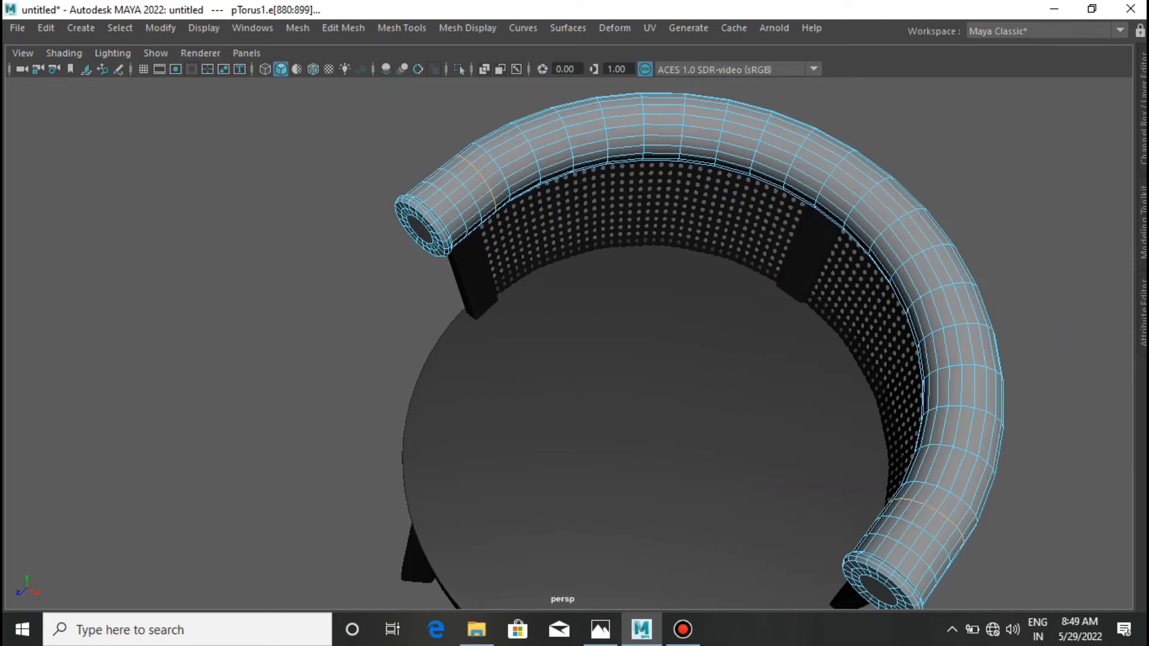
key(3)
Select the rail in object mode and assign it the chair's existing dark material
scroll(943, 423, down, 5)
alt+drag(772, 413, 795, 296)
key(F8)
click(856, 293)
click(721, 293)
right_drag(720, 293, 828, 575)
click(855, 359)
In the front view, select the posts, backrest and rail and combine them into one mesh
scroll(856, 359, down, 5)
alt+drag(855, 359, 837, 344)
alt+middle_drag(838, 344, 838, 272)
alt+drag(837, 273, 837, 308)
key(space)
drag(687, 325, 688, 408)
drag(353, 160, 784, 309)
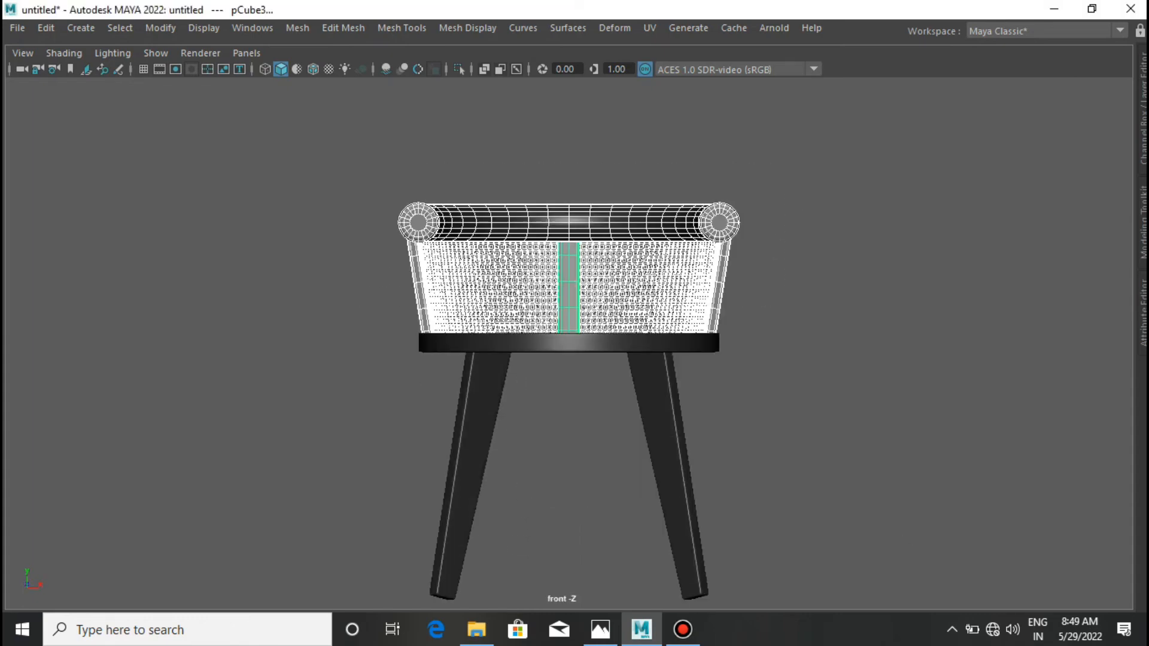
click(297, 28)
click(330, 88)
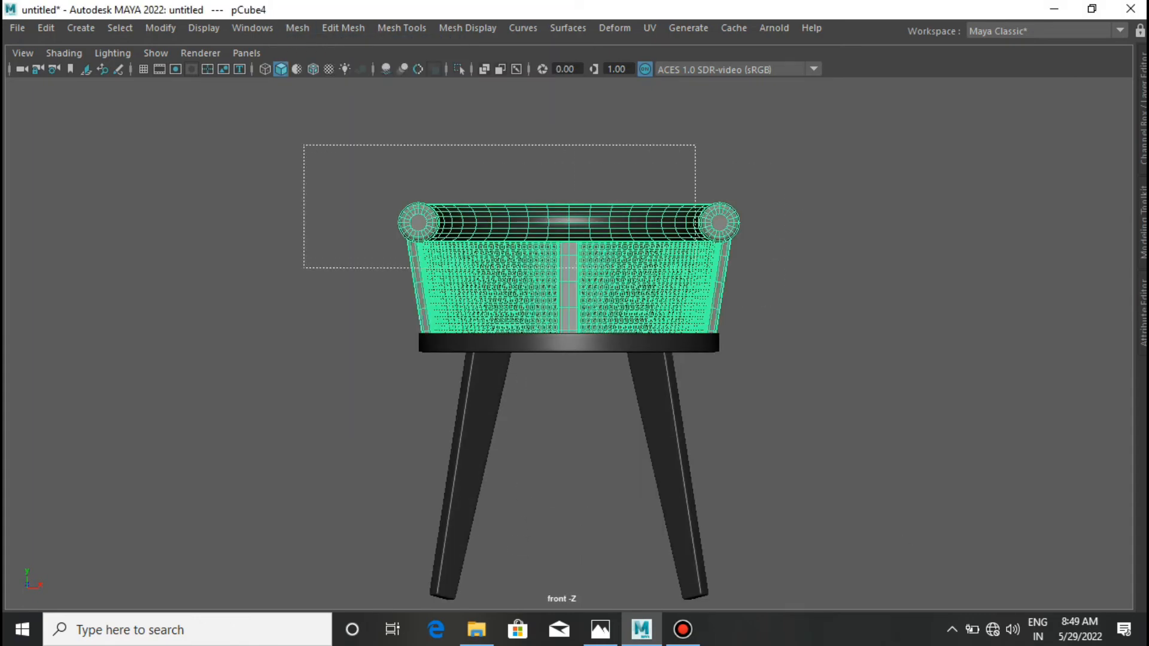
Stretch the combined back assembly upward to make it taller above the seat
drag(746, 182, 748, 183)
click(688, 258)
mouse_move(573, 204)
mouse_down()
mouse_move(574, 172)
mouse_move(573, 182)
mouse_up()
click(764, 207)
Create a polygon cylinder, scale it into a flat disc fitting inside the backrest, and place it on the seat as a cushion
key(space)
drag(764, 207, 764, 164)
alt+drag(622, 281, 739, 283)
shift+right_drag(739, 282, 679, 283)
scroll(679, 283, up, 3)
alt+drag(679, 283, 717, 275)
alt+drag(688, 233, 829, 282)
scroll(616, 239, down, 2)
drag(610, 231, 610, 274)
scroll(639, 319, up, 3)
alt+drag(664, 389, 639, 359)
key(space)
key(w)
drag(568, 211, 568, 229)
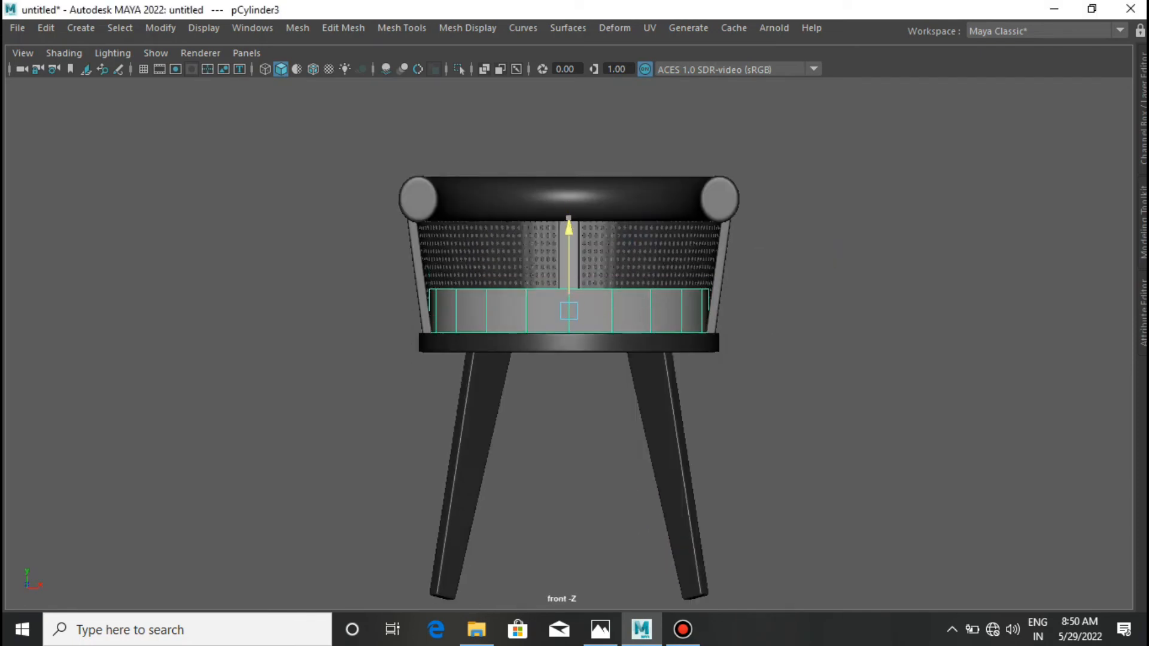
Isolate the cushion cylinder and set its cap subdivisions to 3
scroll(584, 336, up, 1)
key(space)
drag(584, 335, 587, 385)
scroll(587, 386, down, 1)
alt+drag(658, 383, 786, 362)
key(space)
click(459, 70)
key(ctrl+a)
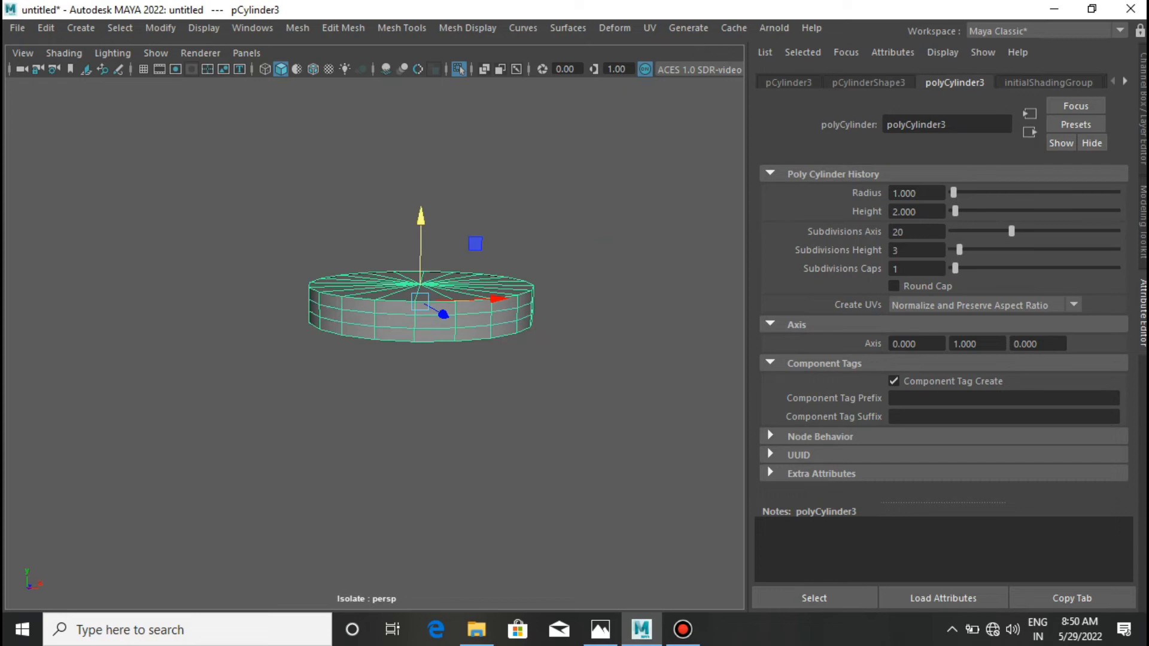
key(ctrl+z)
key(ctrl+z)
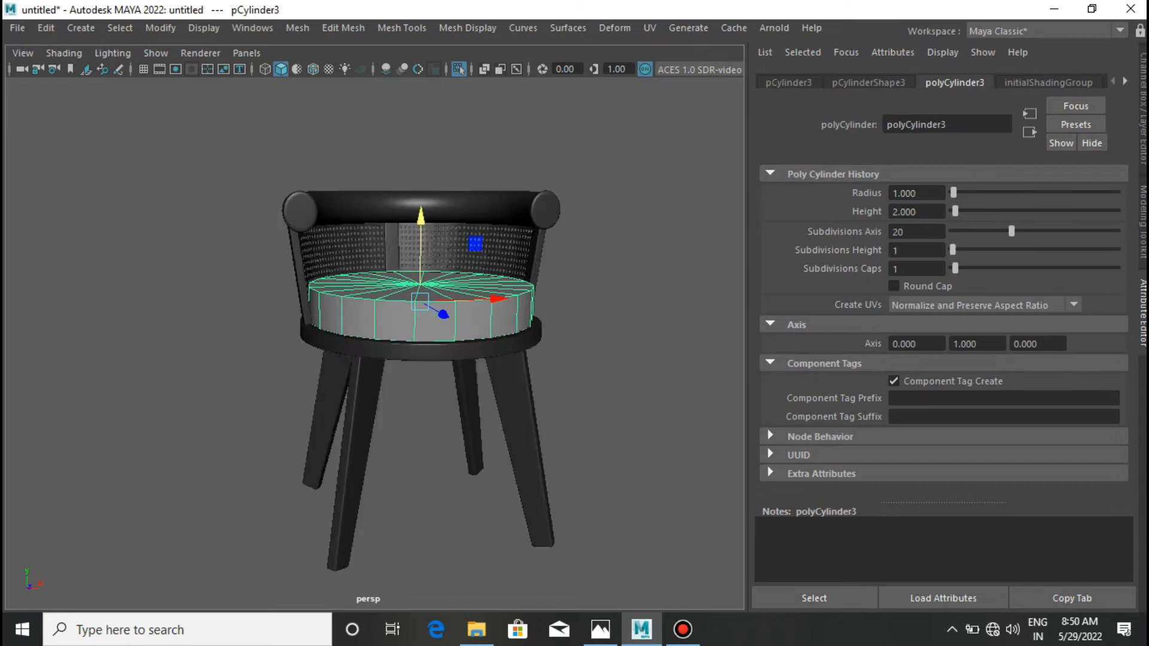
click(458, 69)
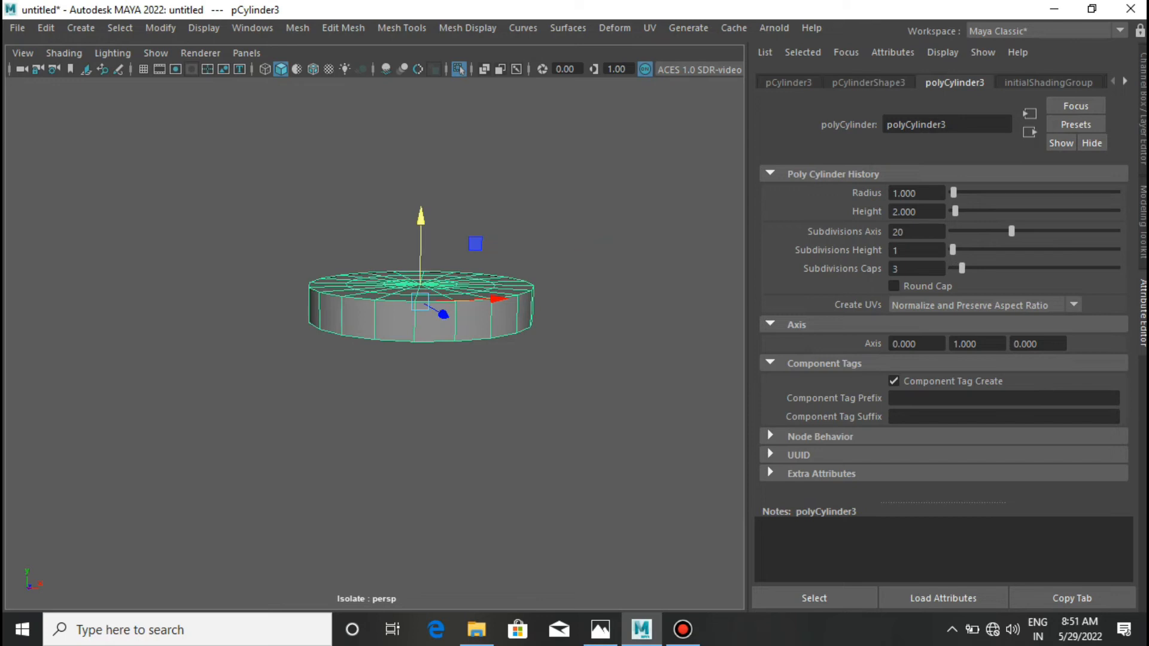
key(ctrl+a)
Insert five horizontal edge loops around the cushion's side, three across the middle and one near each rim
alt+drag(778, 227, 777, 182)
shift+right_click(777, 181)
shift+right_drag(777, 182, 685, 182)
scroll(679, 253, up, 4)
ctrl+click(669, 186)
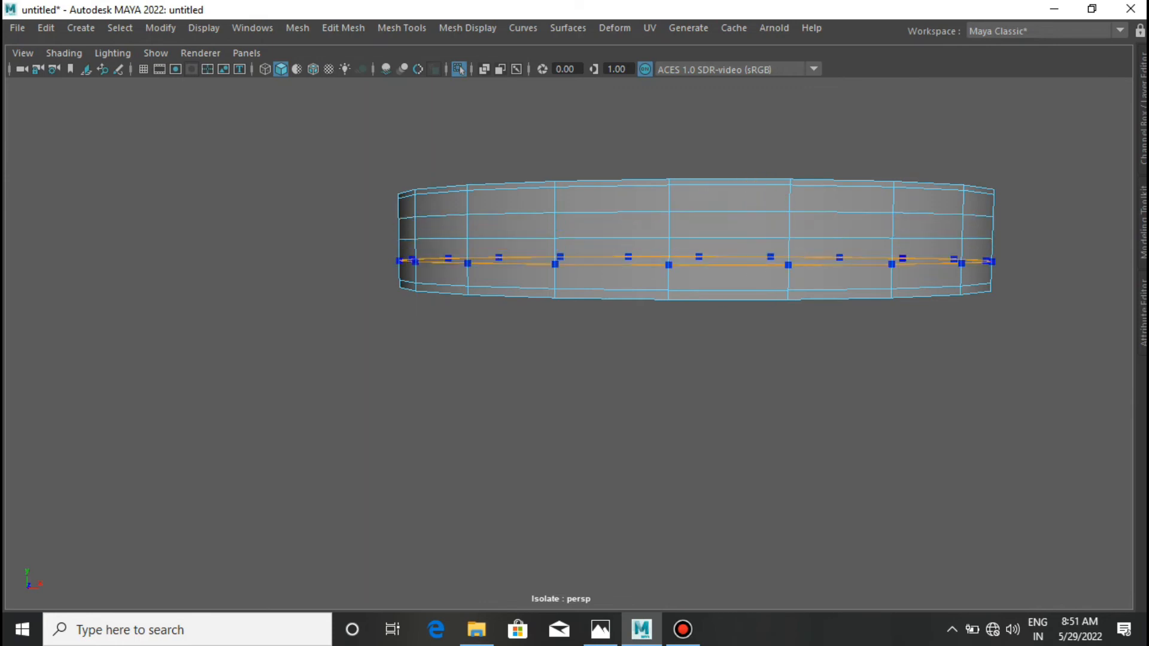
In the front view, scale the cushion's middle side edge loops outward so the side bulges in a rounded profile
key(space)
drag(722, 278, 722, 324)
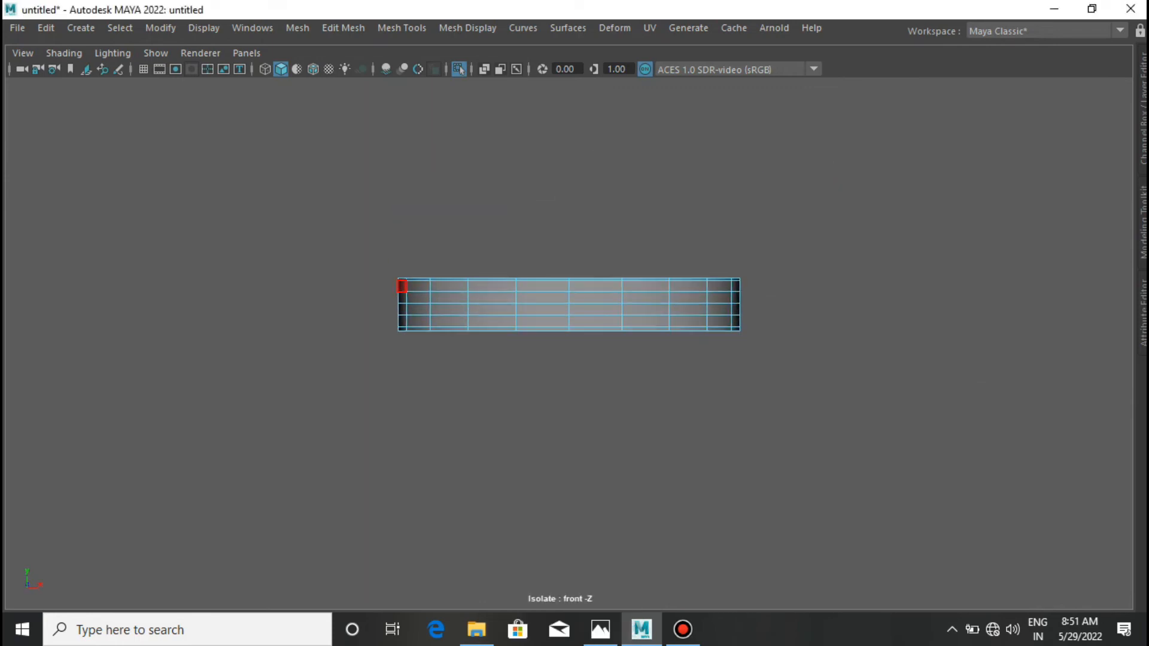
drag(391, 290, 752, 327)
scroll(676, 251, up, 3)
right_drag(612, 167, 611, 120)
click(528, 261)
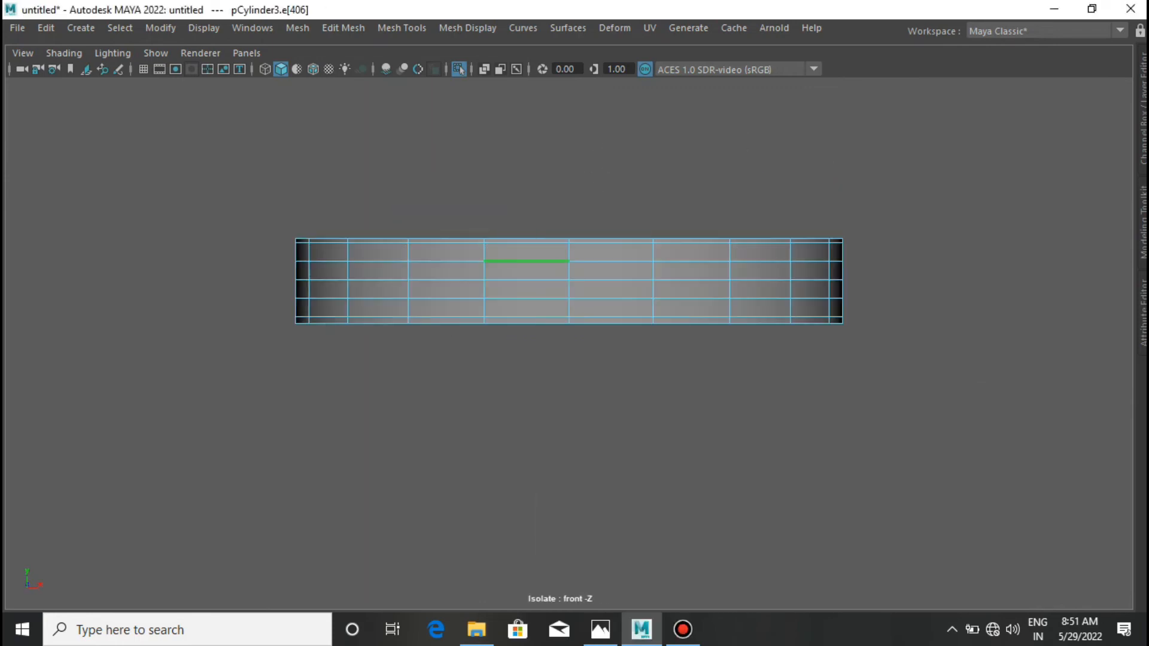
drag(569, 280, 582, 323)
Select the narrow face rings along the cushion's upper and lower rims and extrude them slightly outward as a raised border
key(space)
scroll(582, 281, up, 3)
key(F11)
click(735, 220)
click(733, 207)
shift+double_click(824, 206)
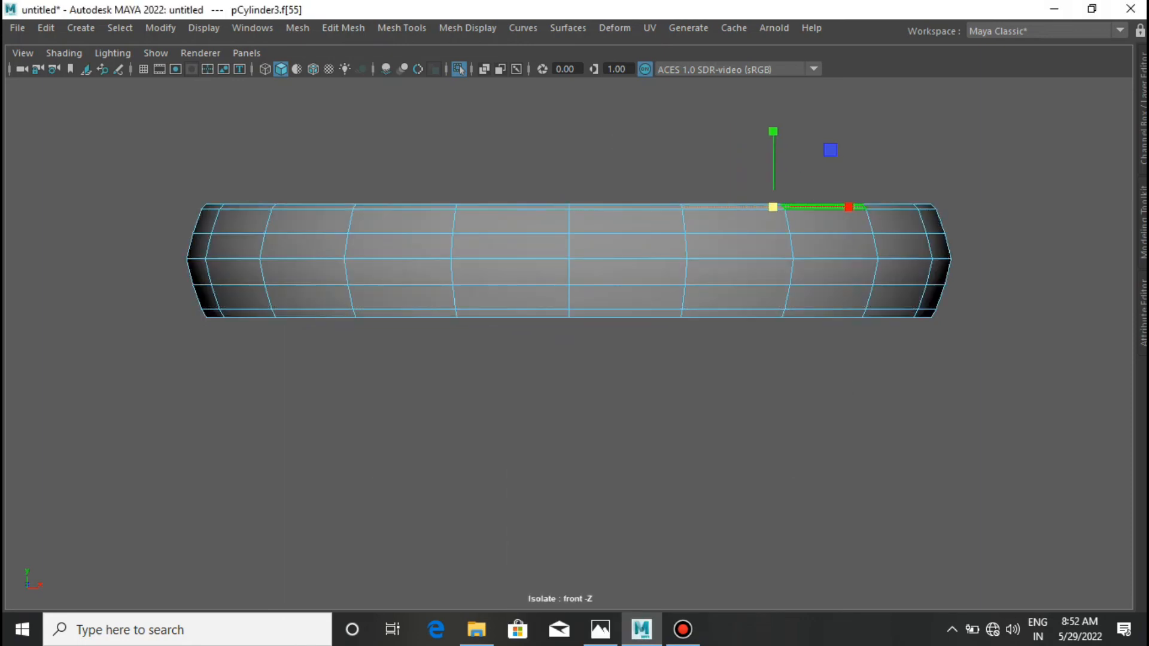
shift+click(825, 313)
shift+double_click(889, 313)
key(ctrl+e)
middle_drag(890, 313, 894, 313)
key(q)
key(space)
drag(704, 409, 705, 363)
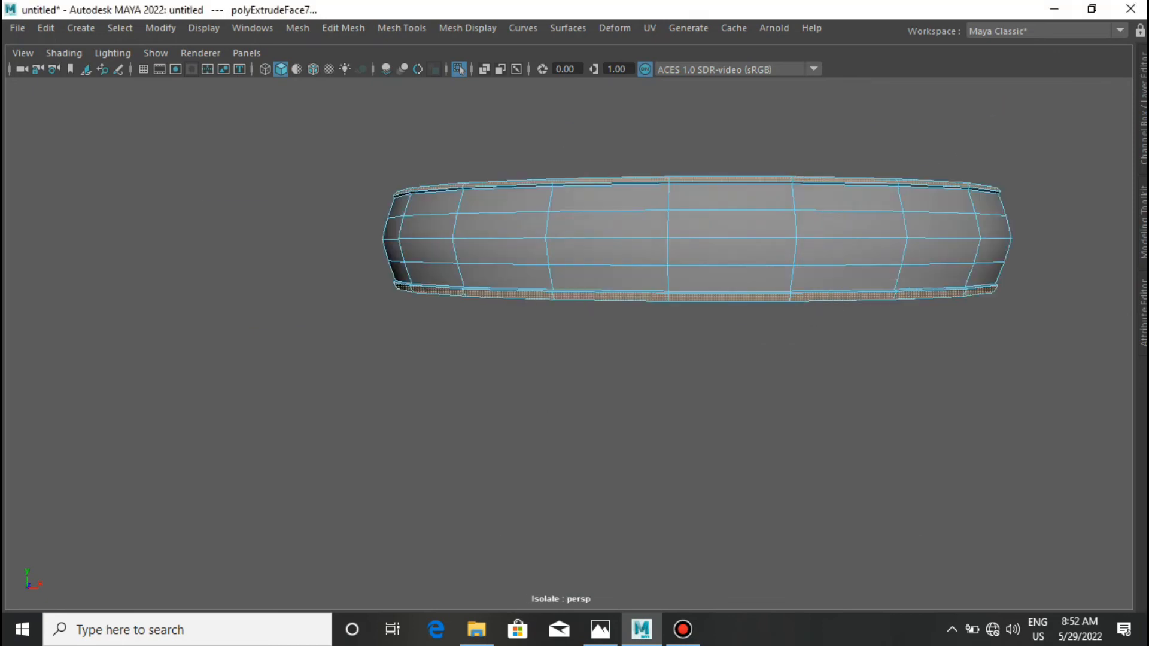
scroll(694, 275, down, 3)
alt+drag(688, 254, 678, 302)
click(678, 304)
shift+double_click(737, 300)
shift+click(703, 272)
shift+double_click(731, 265)
alt+drag(754, 317, 774, 302)
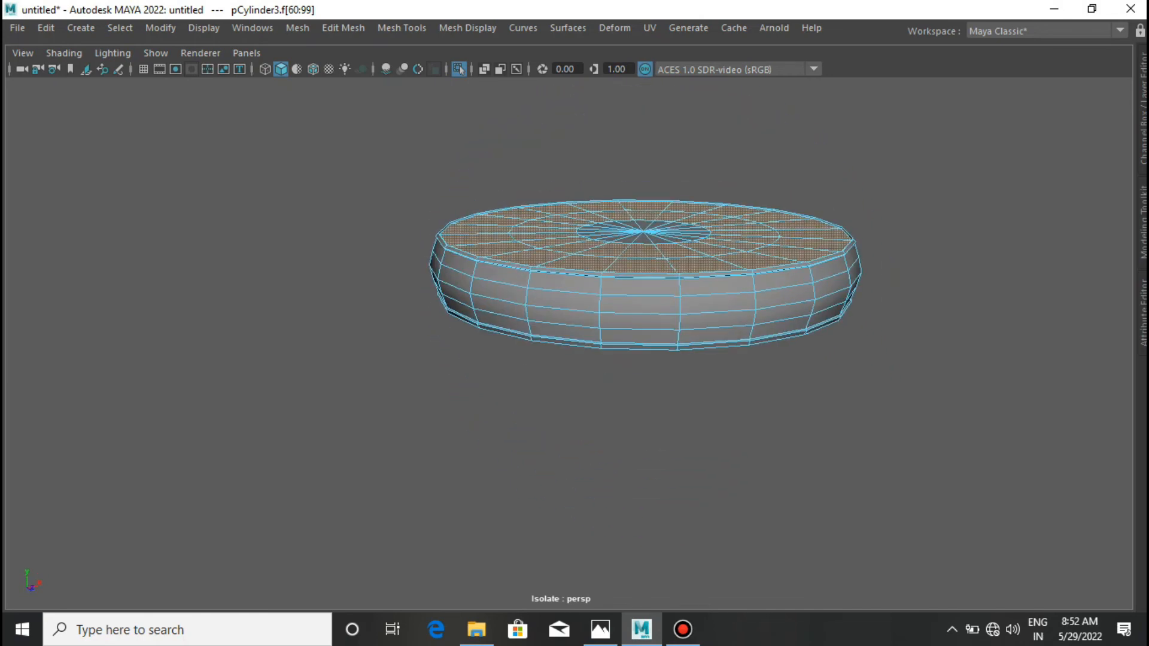
Select the two inner concentric edge loops on the cushion's top and raise them slightly
alt+drag(688, 232, 684, 270)
right_drag(684, 164, 684, 120)
scroll(684, 180, up, 3)
double_click(701, 202)
shift+double_click(710, 274)
scroll(710, 275, down, 1)
scroll(646, 269, down, 2)
key(w)
key(ctrl+b)
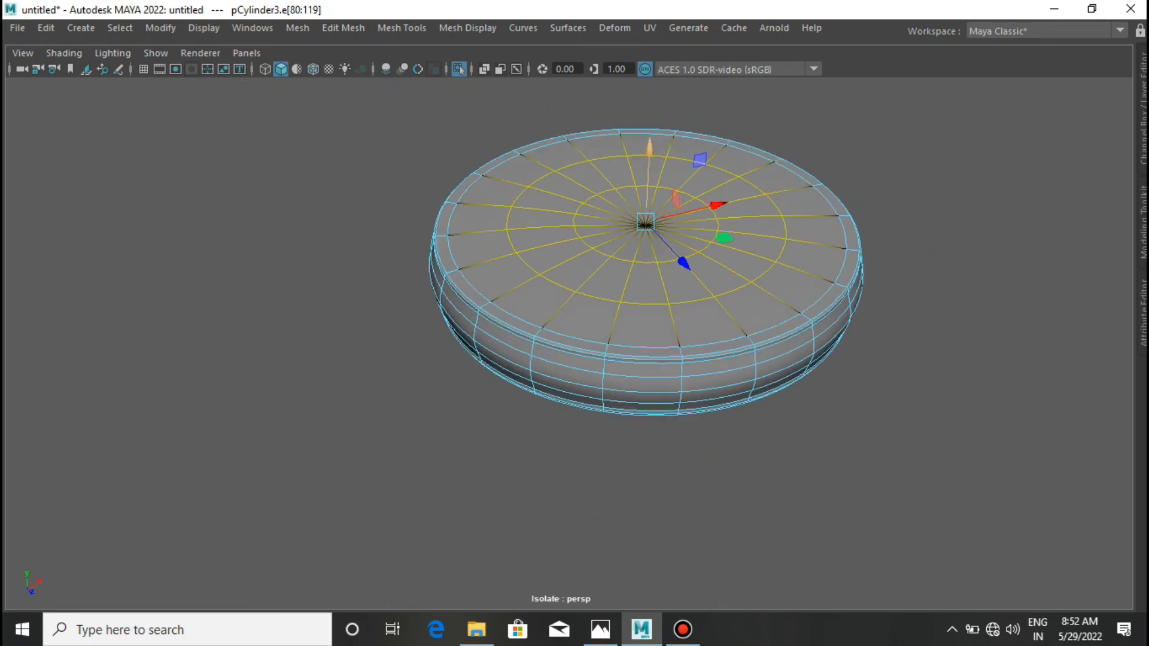
drag(649, 143, 649, 139)
Raise the centre vertex of the cushion's top to follow the raised inner loops
alt+drag(649, 140, 652, 164)
right_drag(651, 164, 572, 164)
drag(643, 155, 680, 107)
click(682, 186)
scroll(682, 185, down, 4)
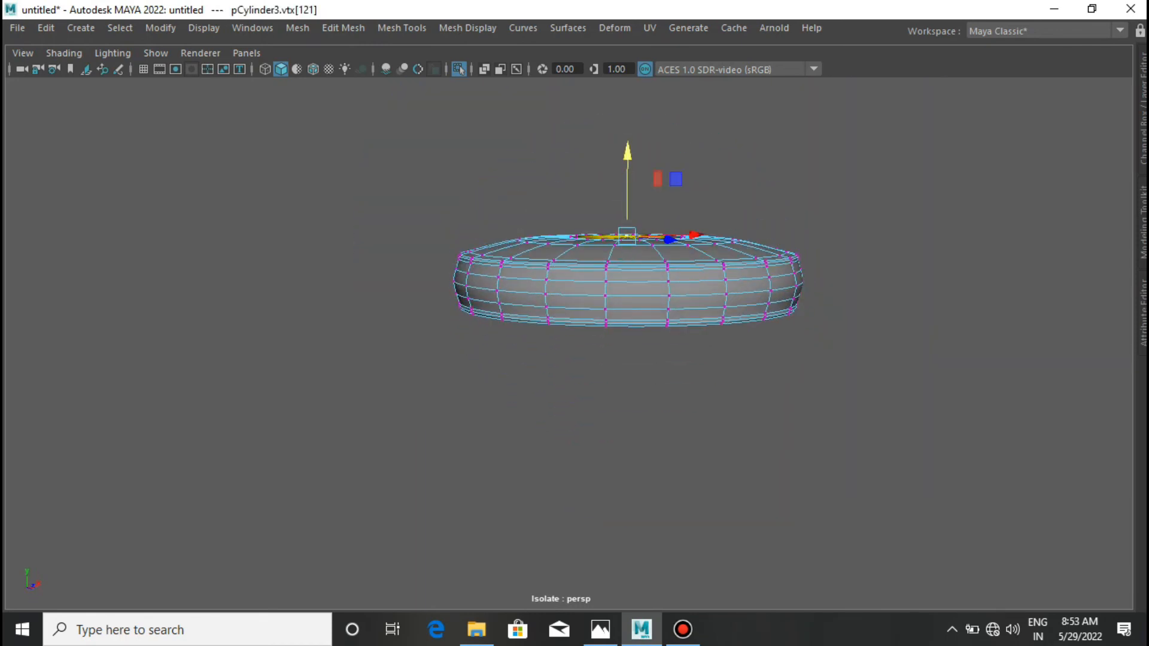
Raise the outermost edge loop on the cushion's top slightly to soften the dome
scroll(533, 269, up, 4)
alt+drag(533, 269, 538, 335)
right_drag(587, 165, 594, 117)
double_click(617, 342)
scroll(619, 299, down, 4)
drag(623, 172, 623, 167)
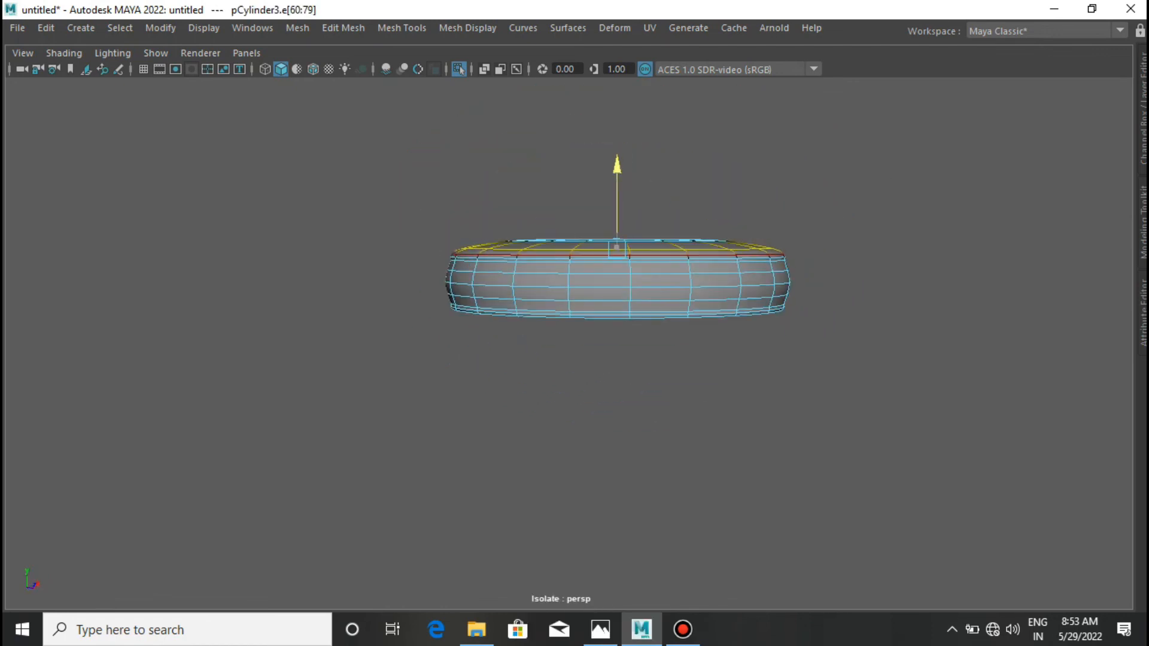
Return to object mode and show the cushion with smooth mesh preview
click(720, 166)
right_drag(720, 166, 772, 143)
click(772, 144)
scroll(768, 150, up, 3)
alt+drag(768, 149, 755, 207)
scroll(757, 180, up, 3)
click(751, 257)
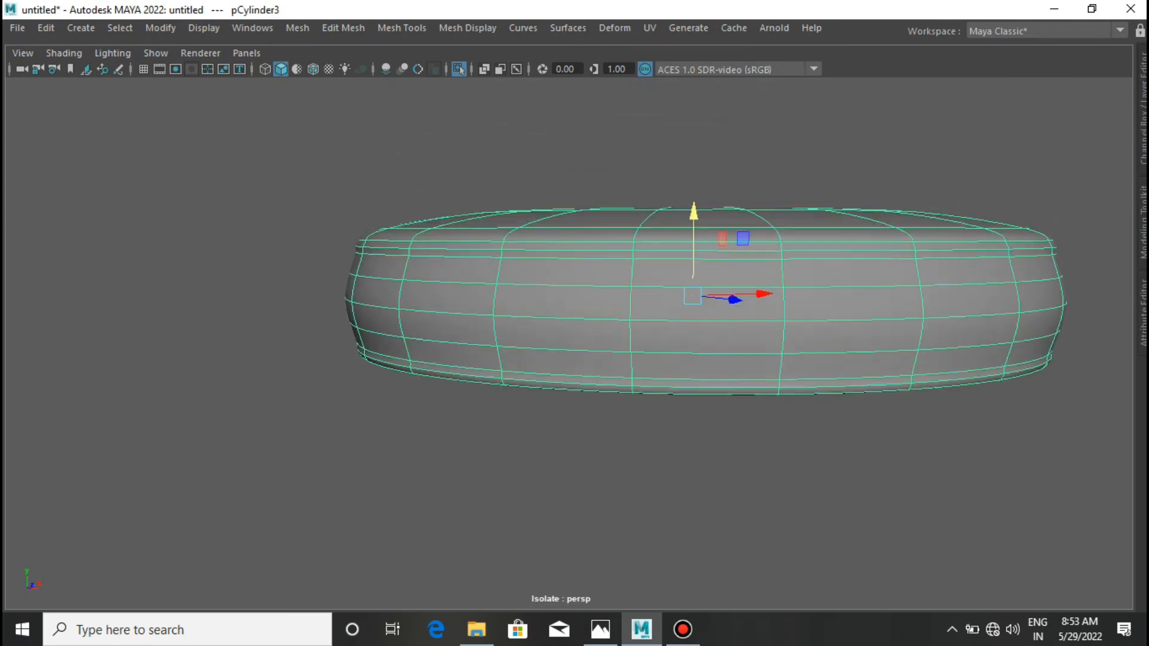
Compare the cushion's unsmoothed cage with its smooth preview and examine the rim
key(1)
alt+drag(750, 257, 733, 311)
scroll(658, 287, down, 2)
alt+drag(658, 287, 652, 236)
right_drag(557, 267, 547, 227)
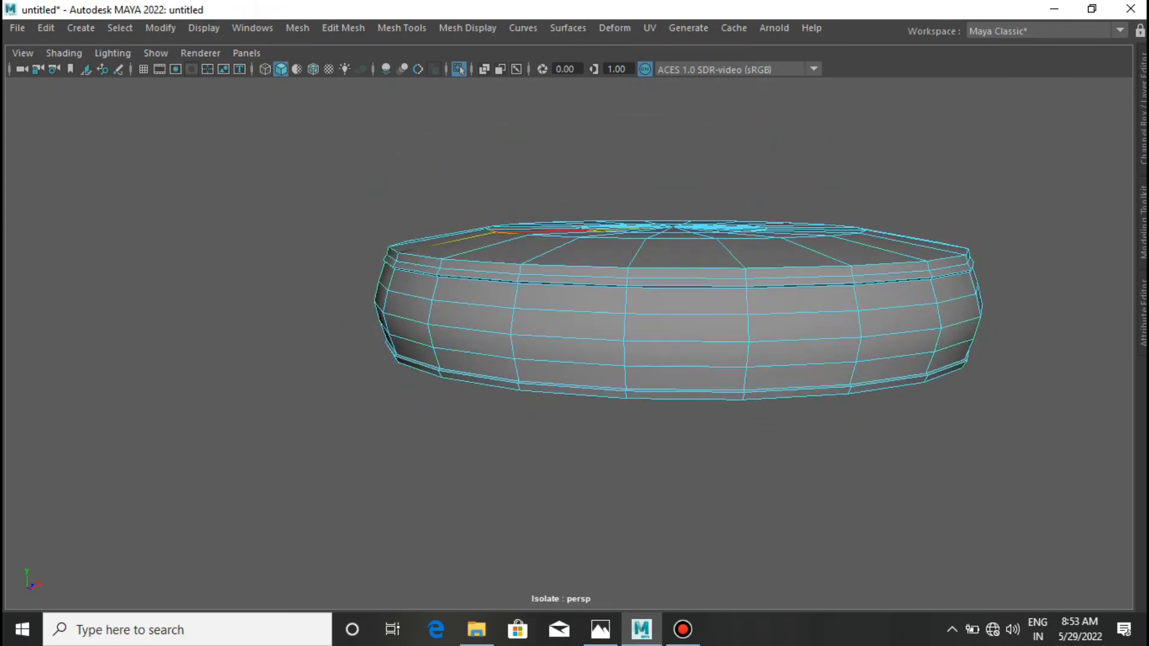
right_drag(611, 166, 685, 141)
key(3)
click(686, 141)
scroll(686, 143, down, 3)
alt+drag(686, 144, 684, 180)
scroll(685, 252, up, 5)
click(685, 269)
Try cutting an extra vertical edge loop through the unsmoothed cushion's side
key(1)
alt+drag(619, 164, 616, 181)
shift+right_drag(616, 182, 553, 183)
ctrl+click(613, 228)
ctrl+click(610, 440)
click(606, 393)
scroll(623, 411, down, 4)
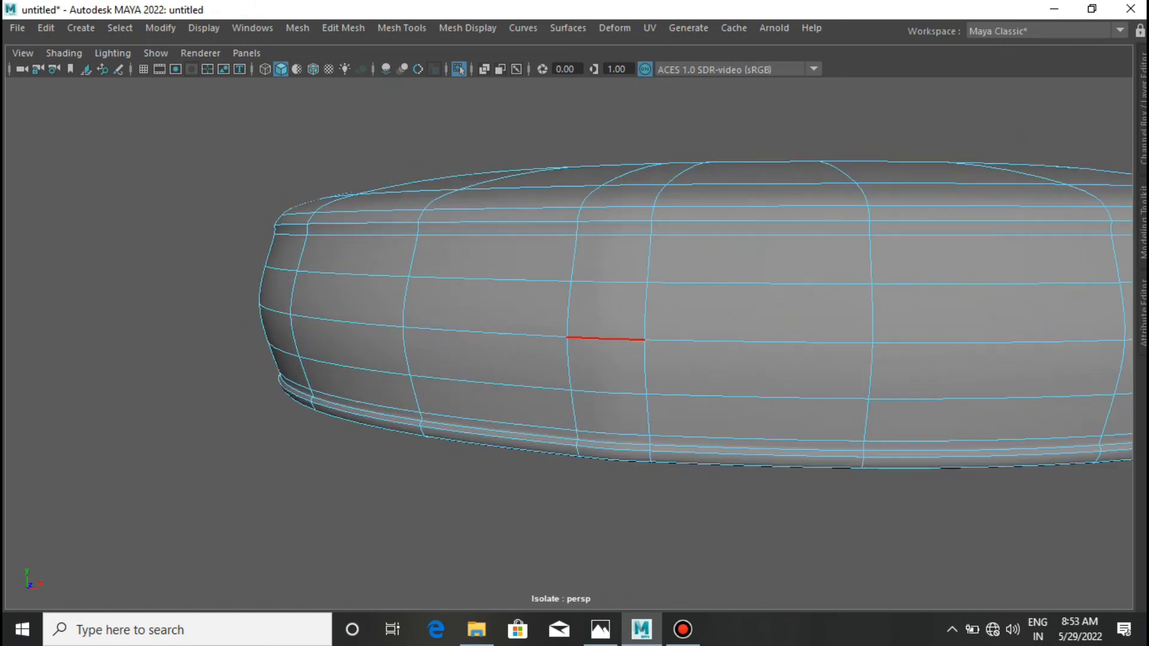
Examine how the extra vertical loop affects the smoothed cushion in object mode
scroll(685, 288, down, 4)
key(1)
key(3)
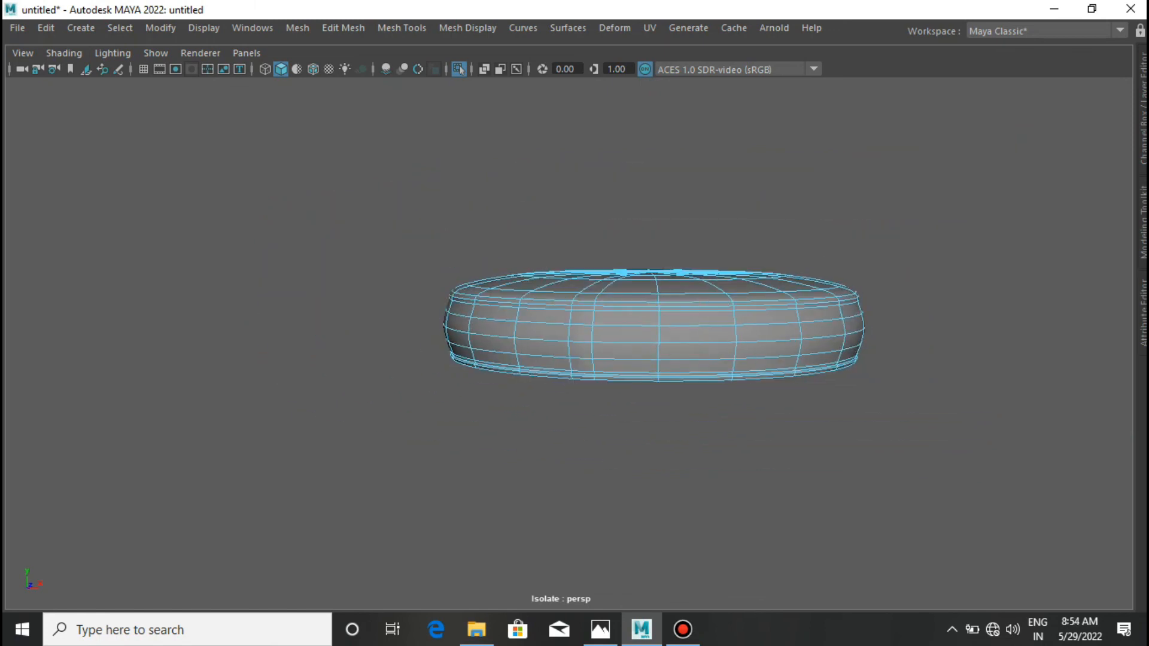
right_drag(686, 190, 739, 143)
click(742, 156)
scroll(742, 156, down, 1)
scroll(688, 335, up, 5)
click(688, 335)
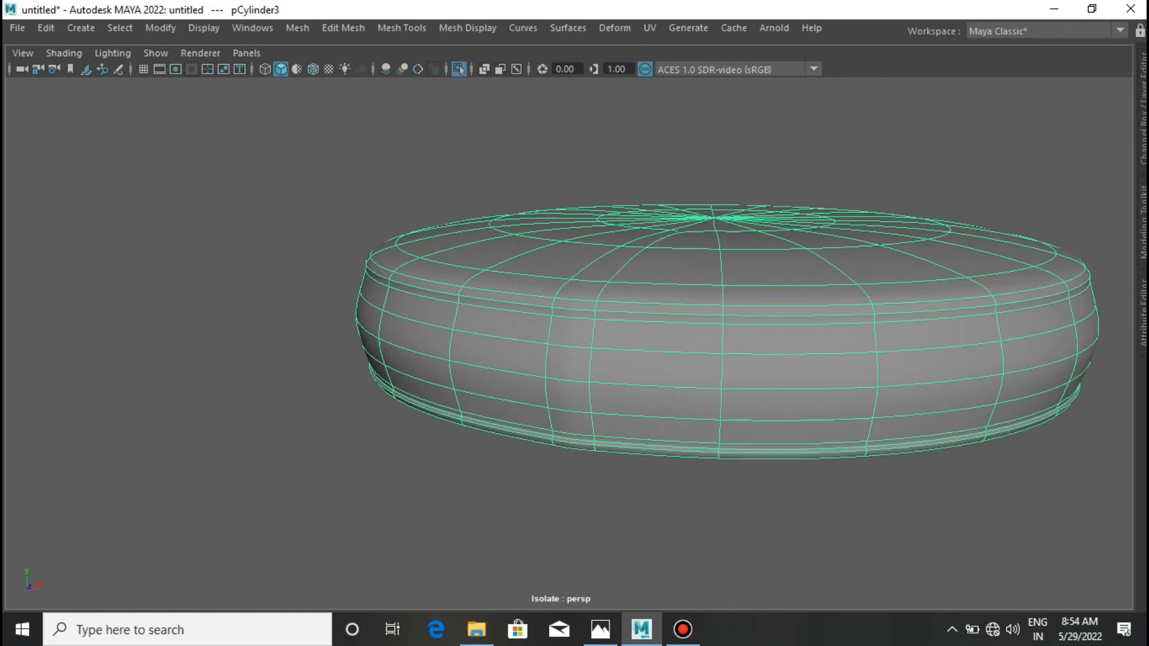
Delete the extra vertical edge loop from the cushion and restore the smooth preview
key(1)
scroll(658, 287, up, 6)
right_drag(616, 165, 618, 118)
scroll(560, 240, up, 5)
double_click(555, 251)
scroll(554, 252, down, 10)
click(691, 180)
key(3)
right_drag(695, 189, 742, 151)
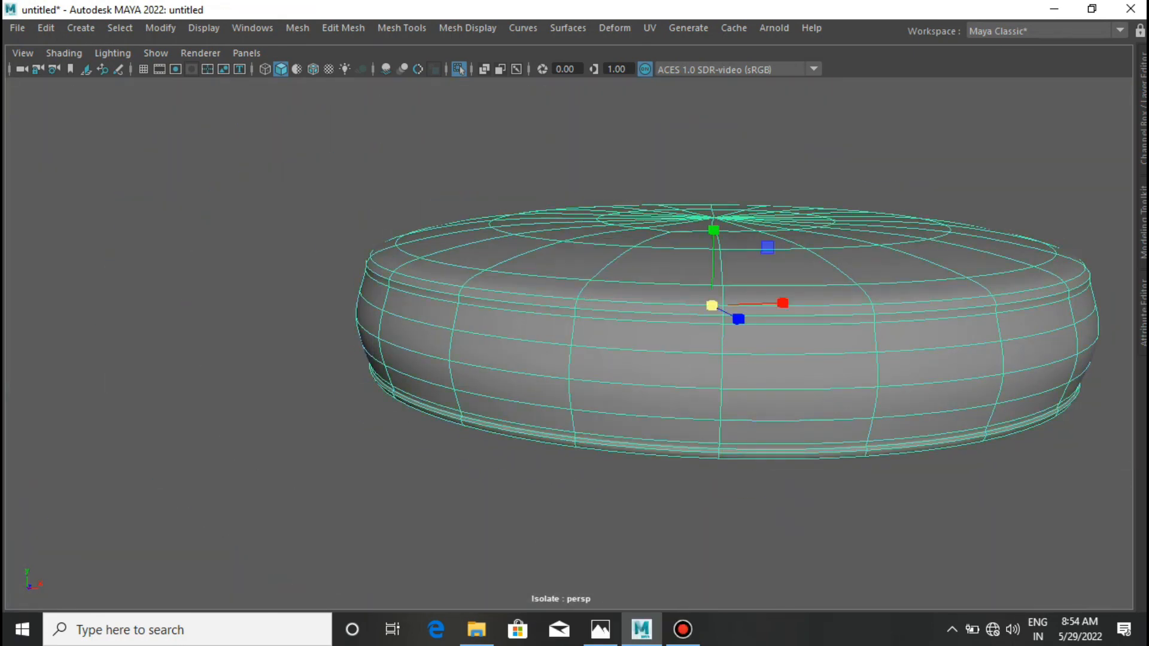
Deselect the cushion and inspect its smoothed shape from the side and face-on
click(740, 157)
click(687, 287)
scroll(688, 299, down, 5)
mouse_move(688, 299)
alt+mouse_down()
mouse_move(616, 326)
mouse_move(700, 293)
alt+mouse_up()
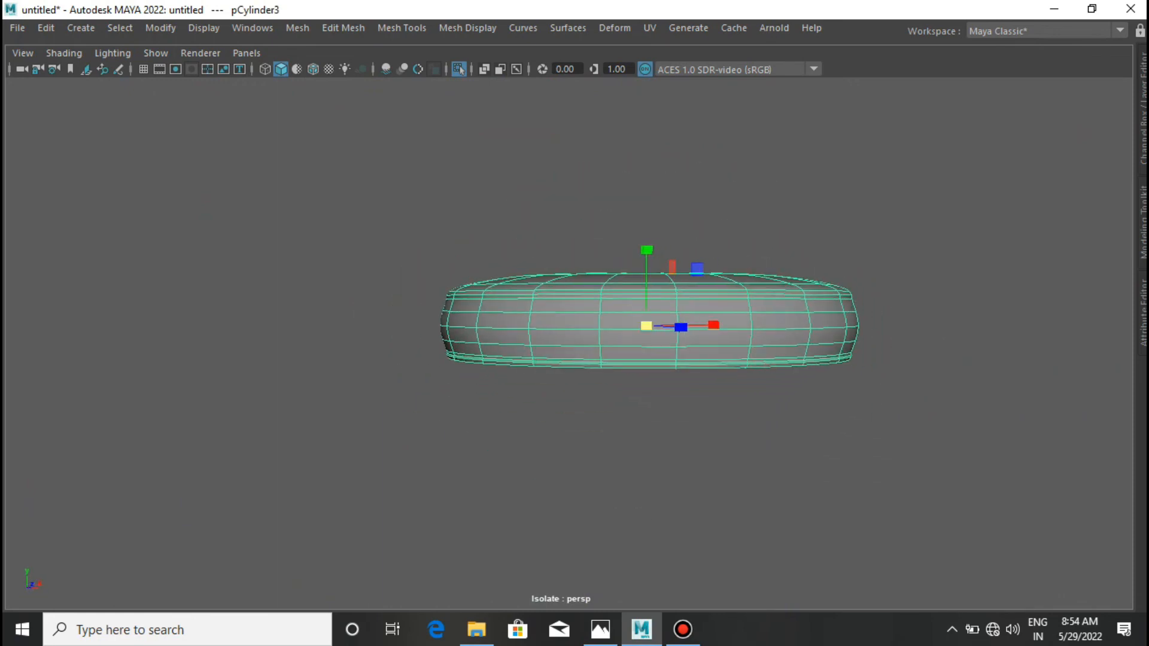
alt+drag(818, 316, 821, 326)
right_drag(822, 326, 860, 146)
click(861, 148)
scroll(837, 180, down, 5)
click(697, 332)
mouse_move(697, 332)
right_down()
mouse_move(699, 630)
mouse_move(694, 614)
mouse_move(804, 593)
right_up()
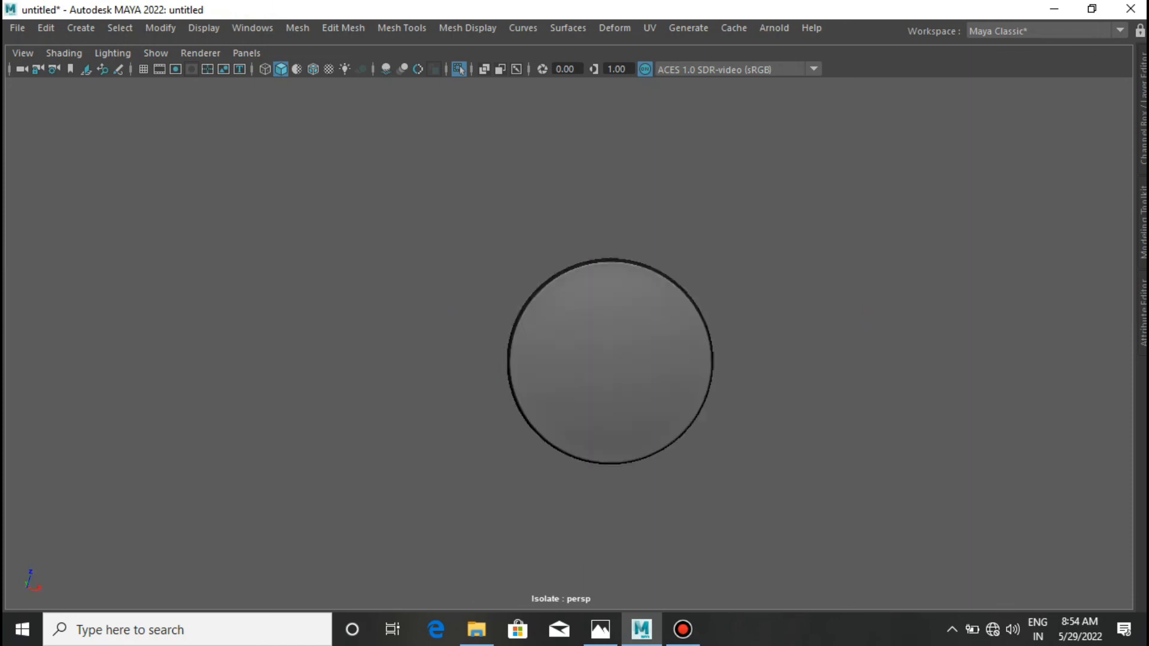